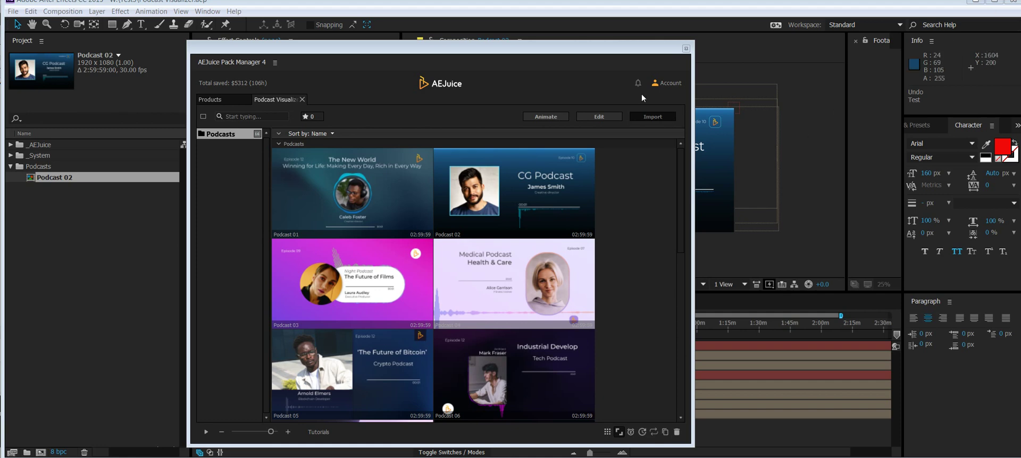
# Select the Podcast 02 'CG Podcast' template and move the Pack Manager left to reveal its composition.
pyautogui.click(642, 93)
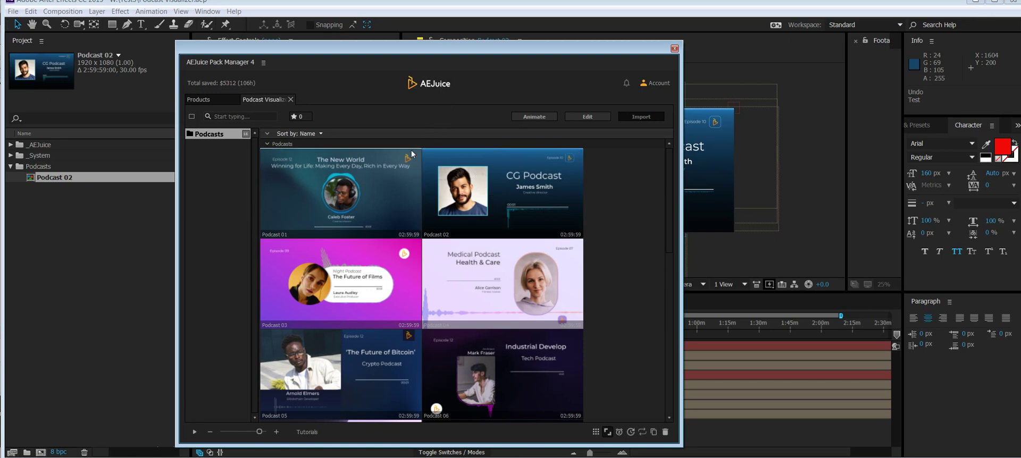
pyautogui.scroll(-2, 374, 309)
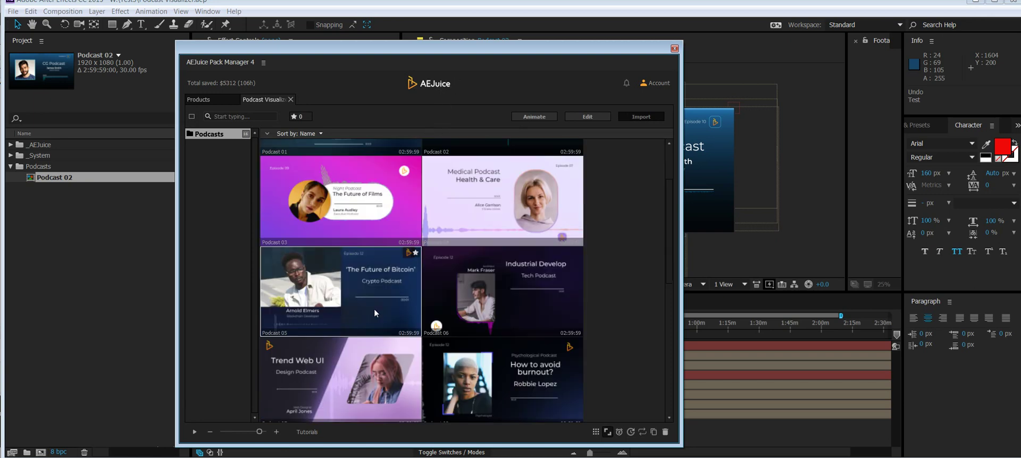
pyautogui.scroll(2, 416, 302)
pyautogui.click(499, 201)
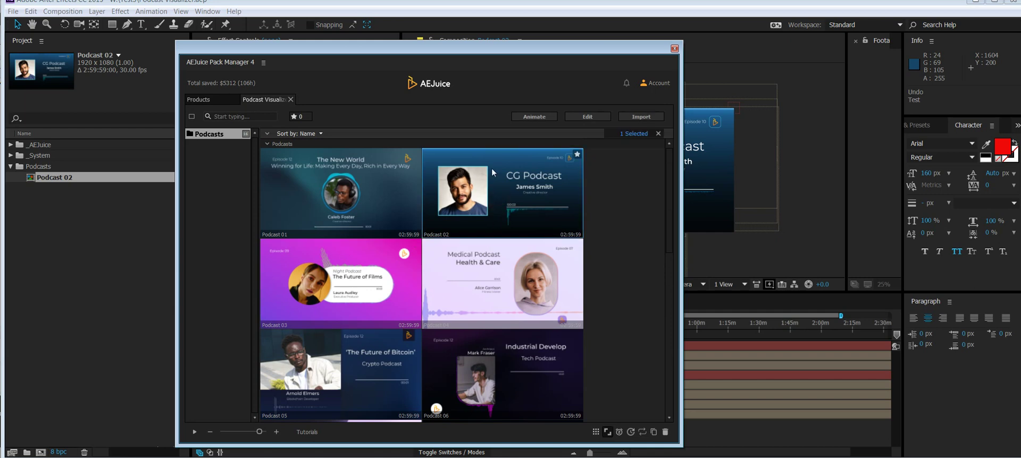
pyautogui.moveTo(584, 49); pyautogui.dragTo(457, 64)
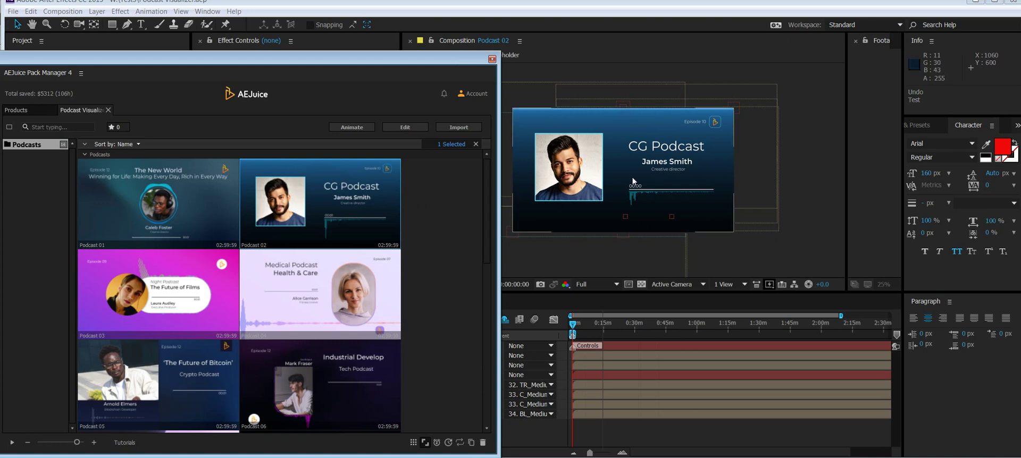
# Save Podcast 02's edit settings with Save Batch CSV, overwriting Podcast 02.csv.
pyautogui.click(402, 127)
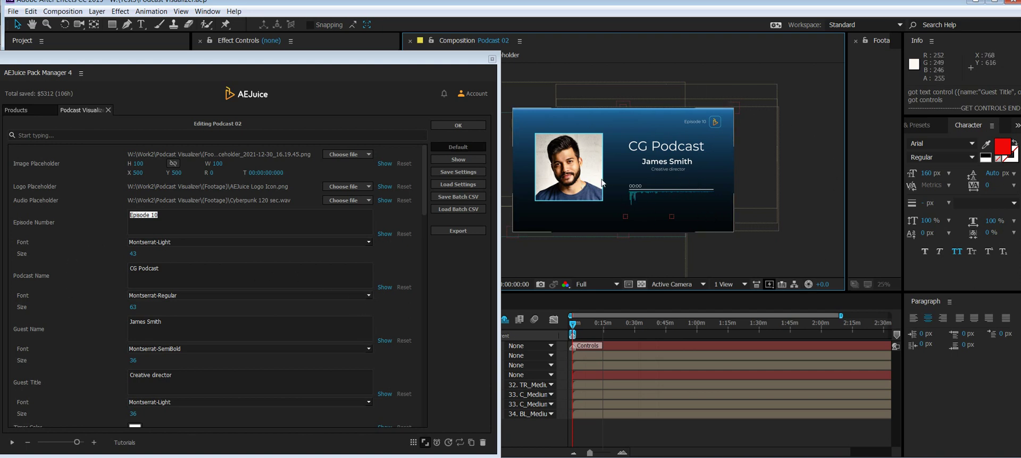
pyautogui.click(471, 197)
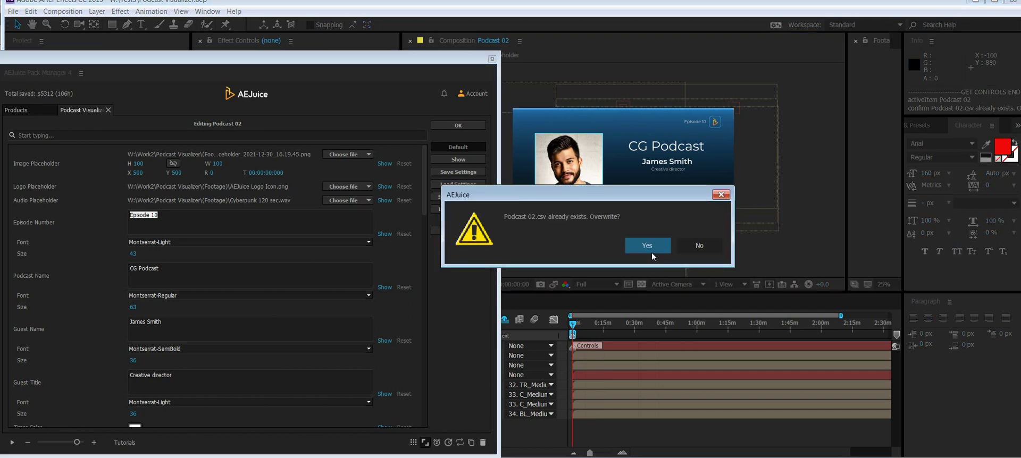
pyautogui.click(652, 254)
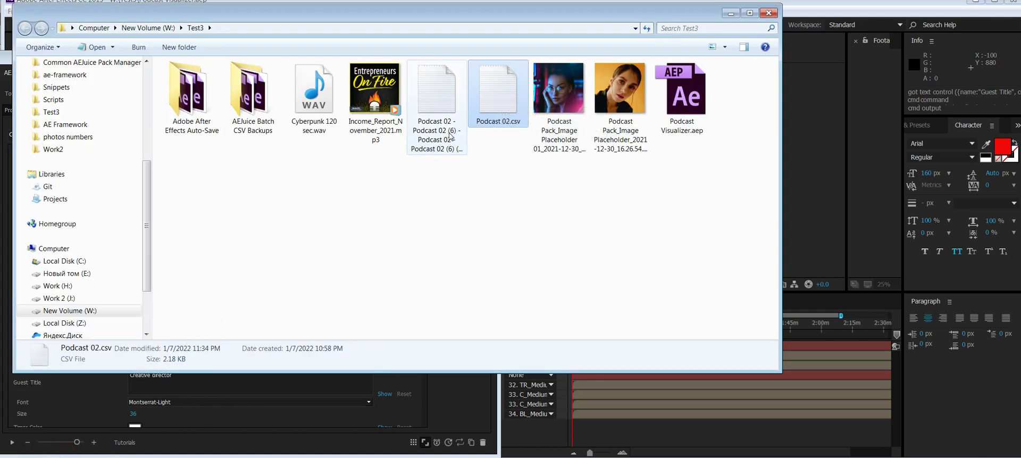
# Drag Podcast 02.csv from the Test3 folder onto the Google Drive Temp folder.
pyautogui.moveTo(493, 123); pyautogui.dragTo(832, 258)
# Confirm the Podcast 02.csv upload and open the file in Google Sheets.
pyautogui.click(710, 318)
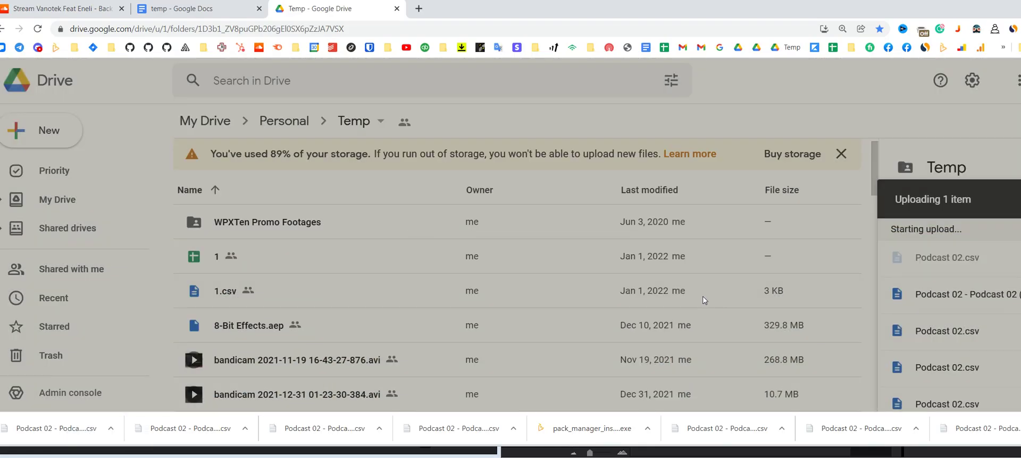
pyautogui.click(973, 256)
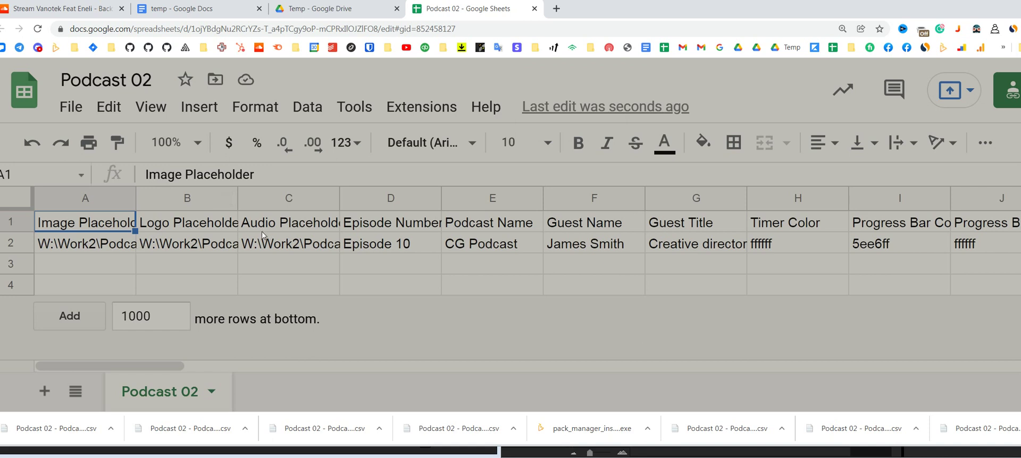
# Widen columns B and A so the logo and image paths show in full.
pyautogui.click(200, 226)
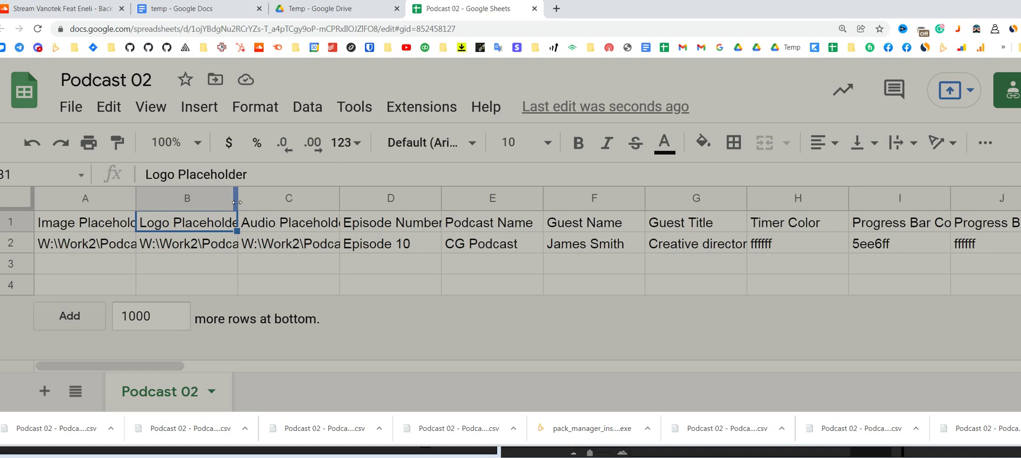
pyautogui.moveTo(238, 196); pyautogui.dragTo(364, 194)
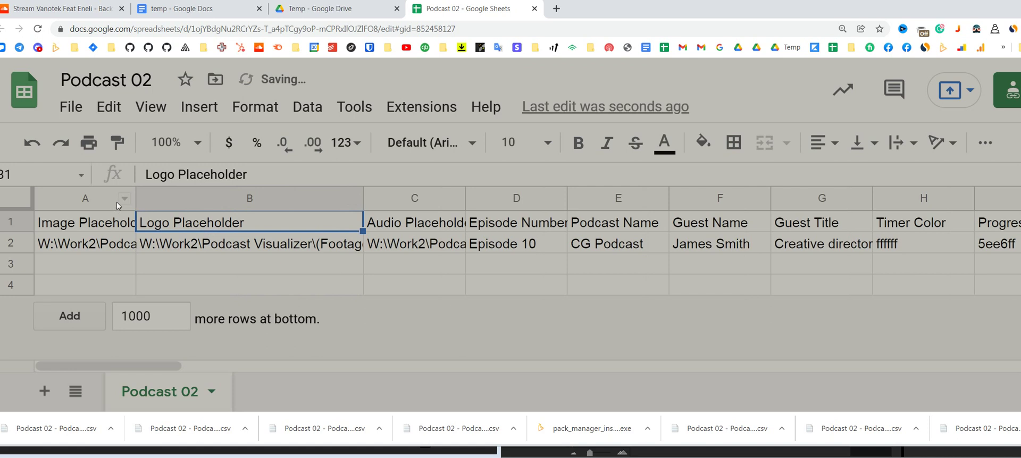
pyautogui.moveTo(135, 198); pyautogui.dragTo(333, 191)
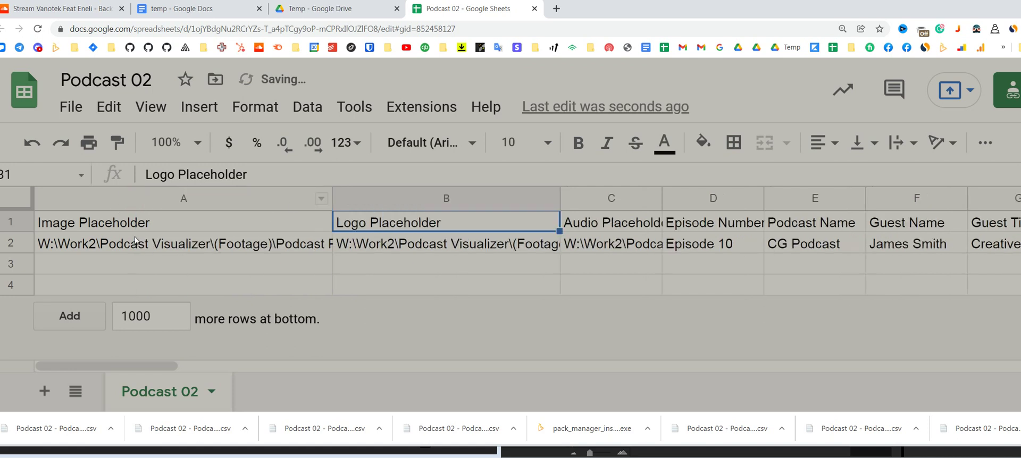
# Inspect the full image path in A2 and the audio path in C2.
pyautogui.doubleClick(186, 246)
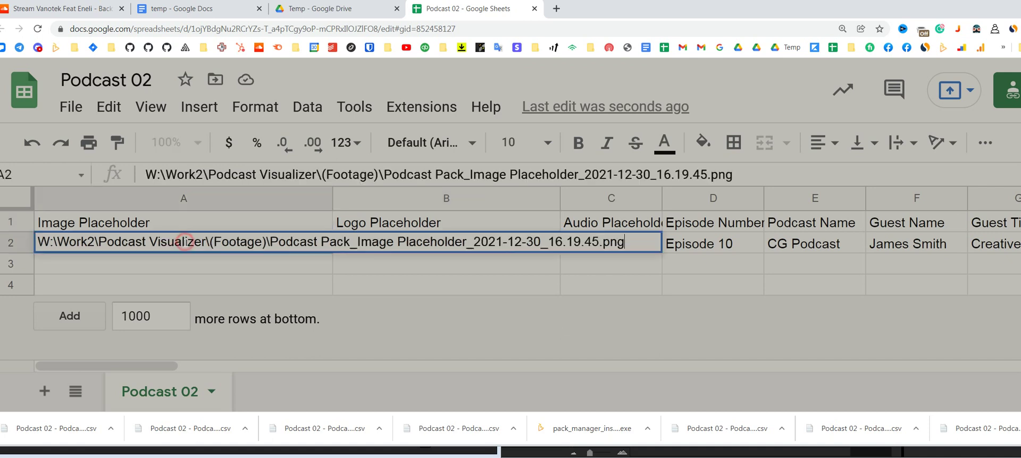
pyautogui.moveTo(647, 240); pyautogui.dragTo(521, 242)
pyautogui.moveTo(332, 239); pyautogui.dragTo(2, 215)
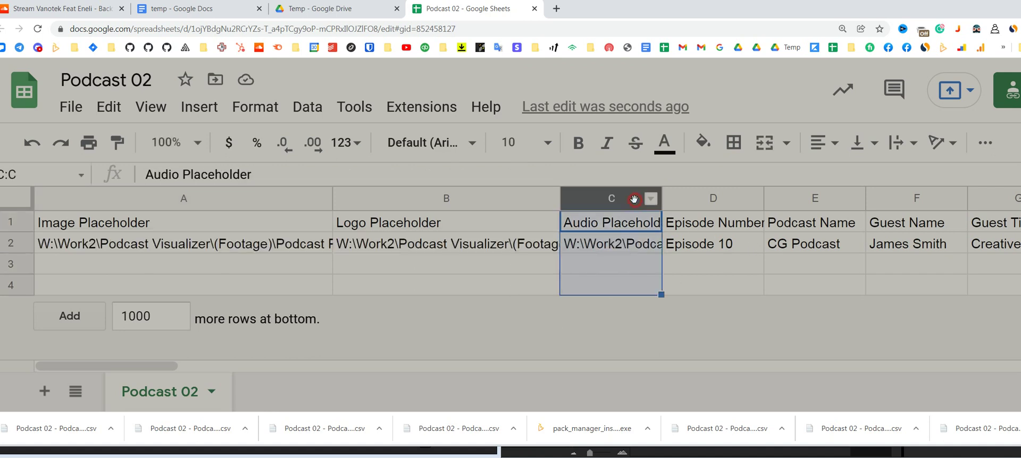
pyautogui.click(612, 198)
pyautogui.doubleClick(612, 245)
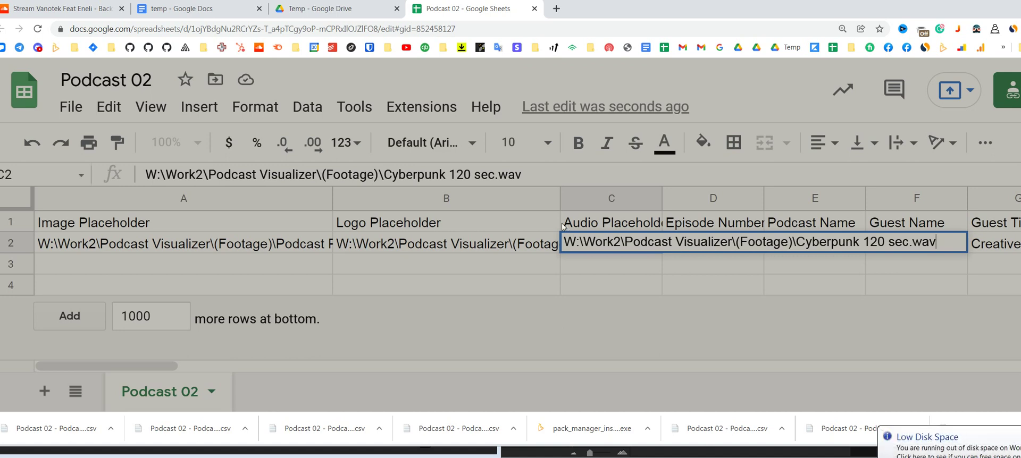
pyautogui.click(652, 265)
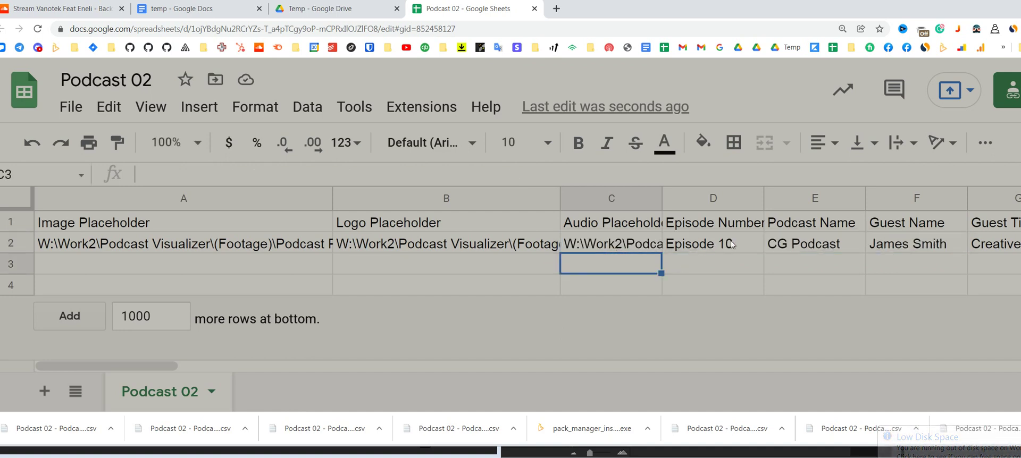
# Try filling the Episode 10 number in D2 down to Episode 12, then undo it.
pyautogui.click(713, 245)
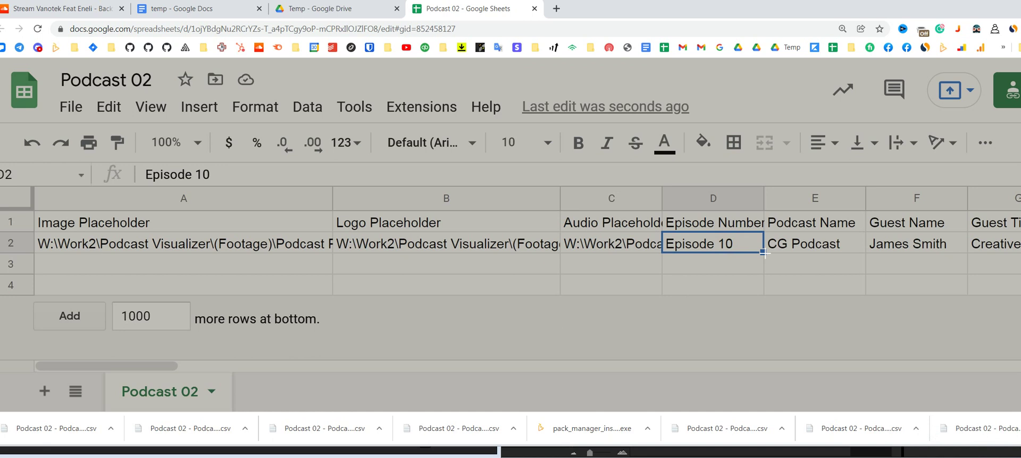
pyautogui.moveTo(763, 252); pyautogui.dragTo(762, 279)
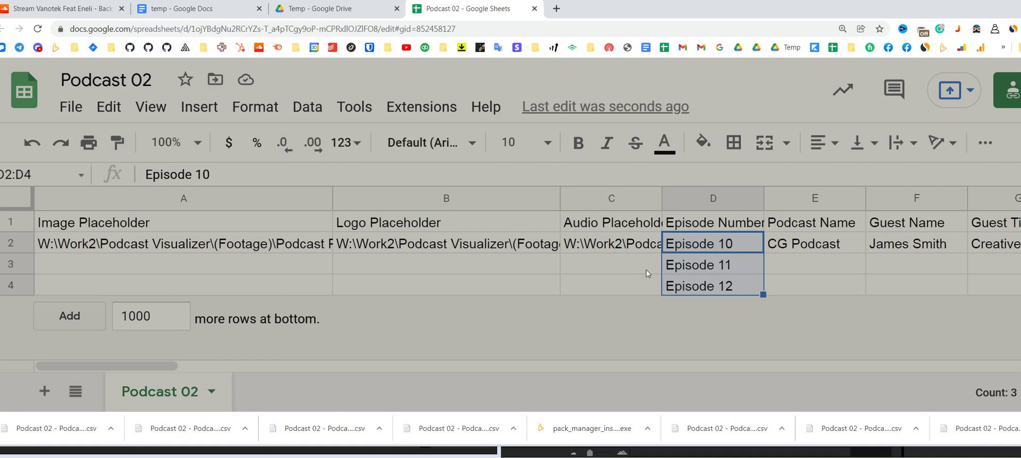
pyautogui.hotkey('ctrl', 'z')
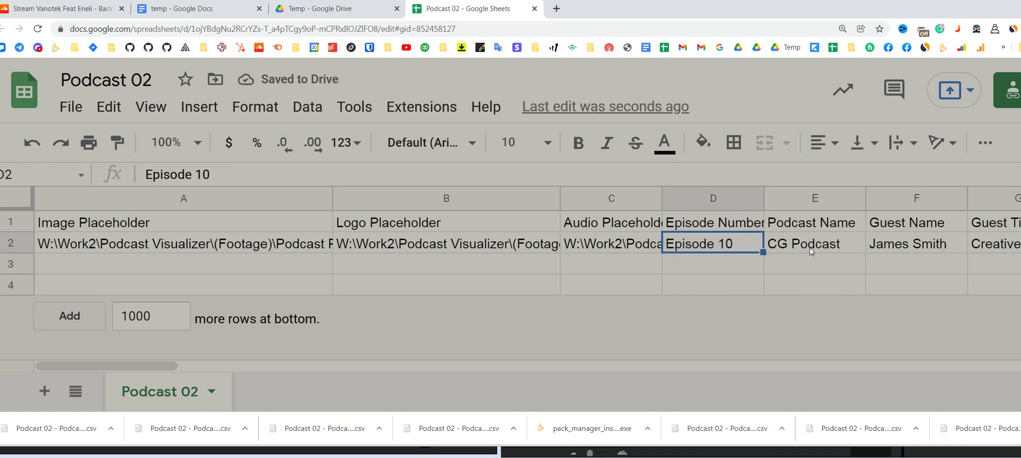
# Overwrite the Guest Name in F2 with the new guest's name, correcting a typo before committing.
pyautogui.hscroll(3, 803, 243)
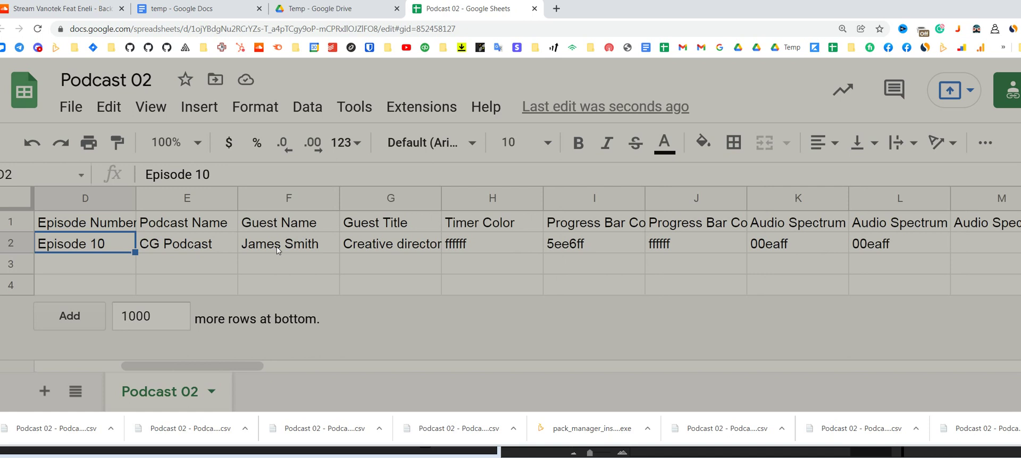
pyautogui.click(297, 244)
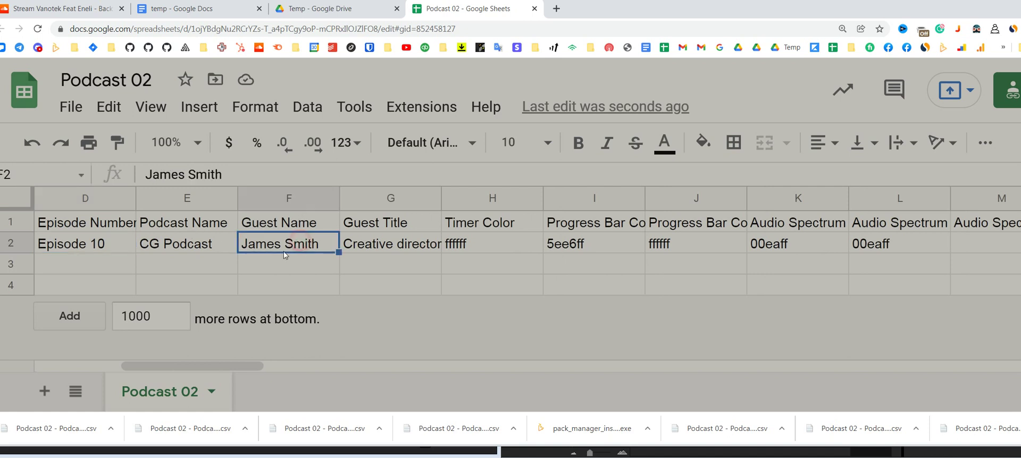
pyautogui.doubleClick(282, 244)
pyautogui.moveTo(242, 243); pyautogui.dragTo(325, 244)
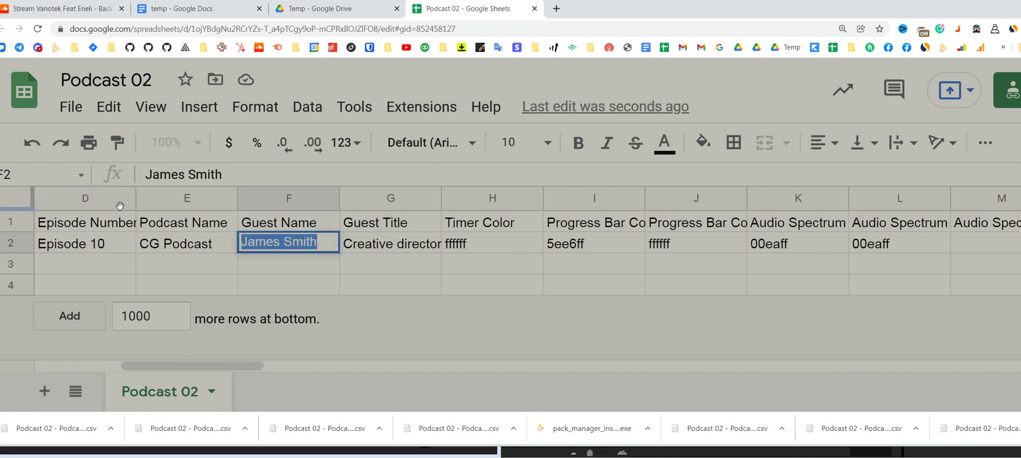
pyautogui.write('John DOe')
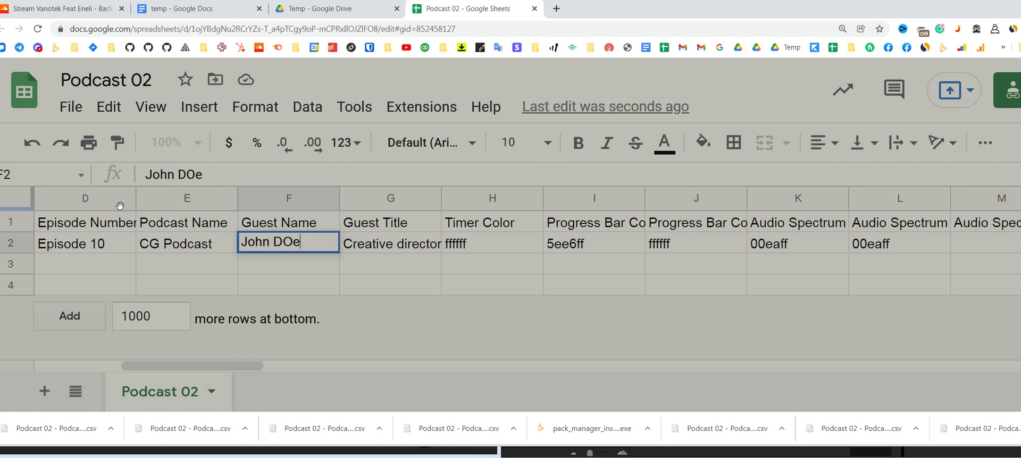
pyautogui.press('BackSpace')
pyautogui.press('BackSpace')
pyautogui.write('oe')
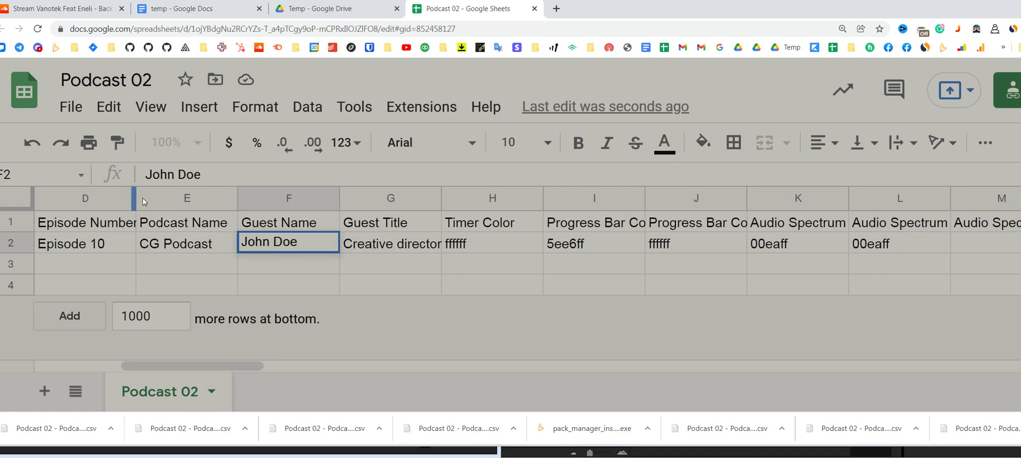
pyautogui.click(392, 249)
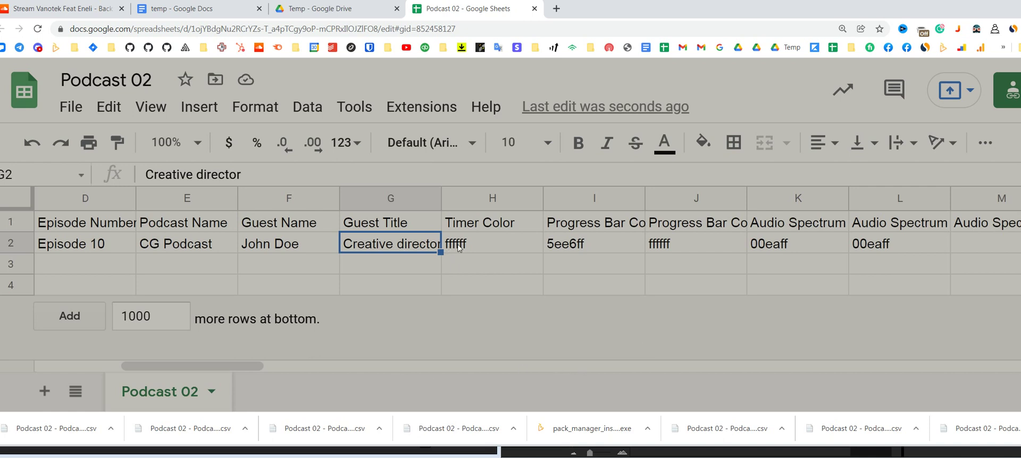
pyautogui.hotkey('alt', 'Tab')
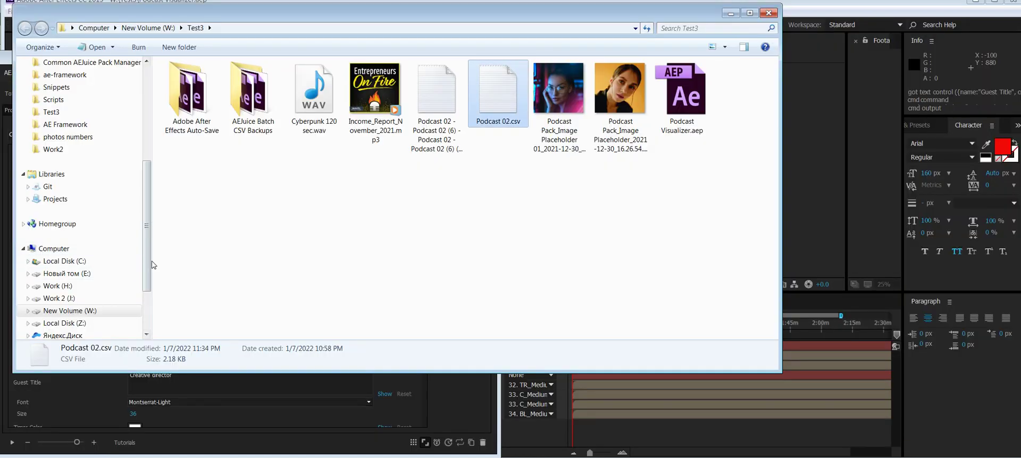
pyautogui.press('Return')
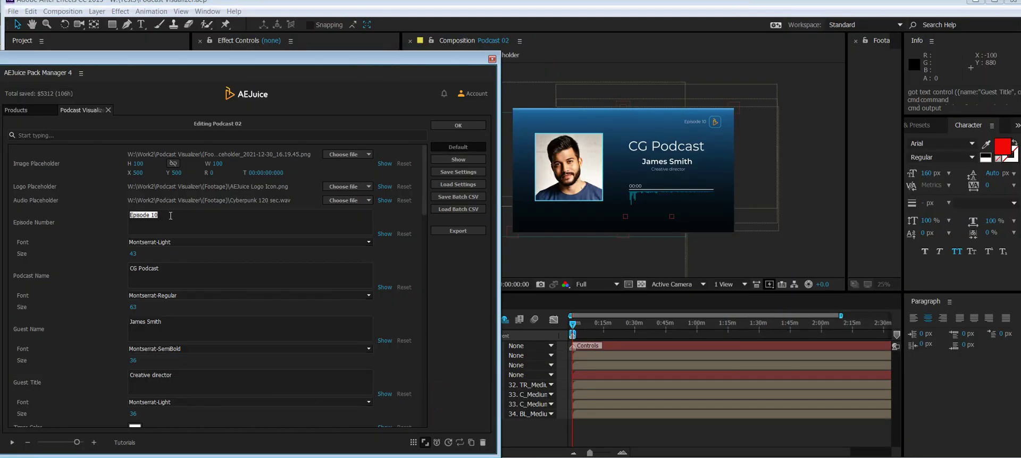
pyautogui.click(111, 25)
pyautogui.click(311, 25)
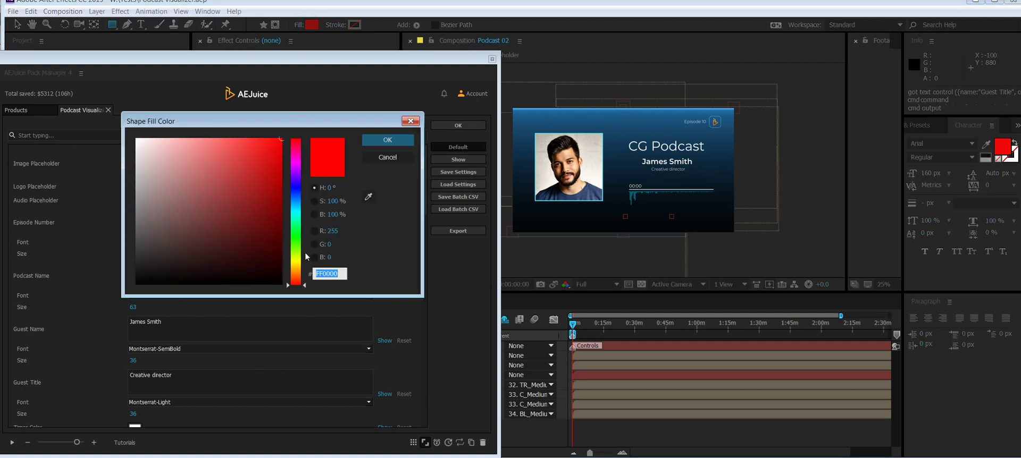
pyautogui.click(303, 227)
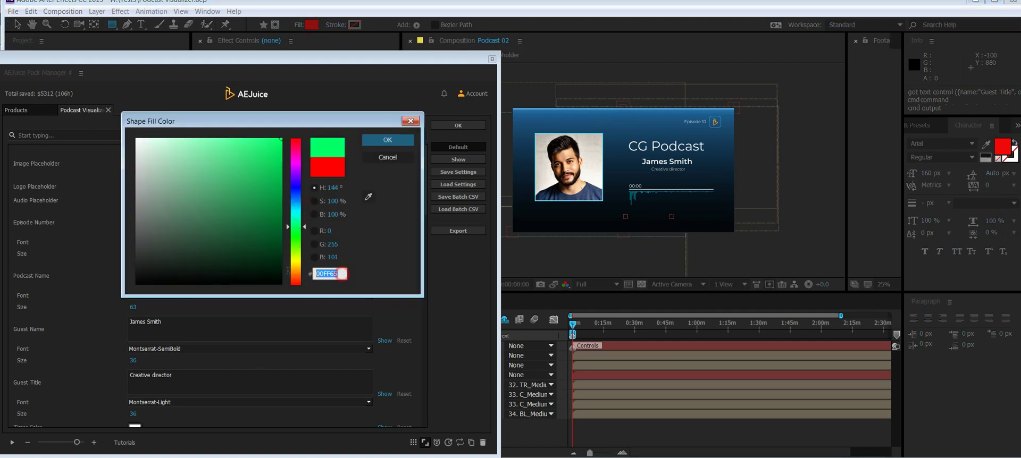
pyautogui.click(387, 157)
pyautogui.hotkey('alt', 'Tab')
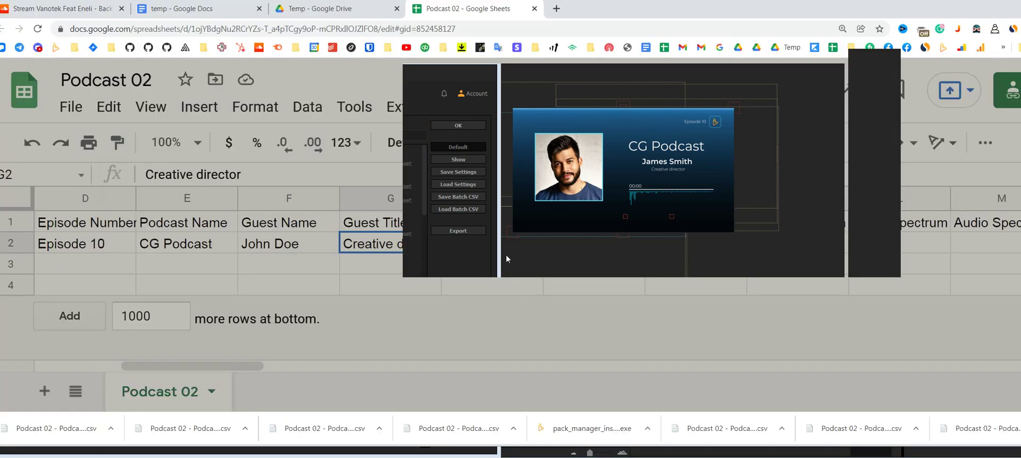
pyautogui.hscroll(10, 506, 258)
pyautogui.click(582, 245)
pyautogui.hscroll(3, 451, 261)
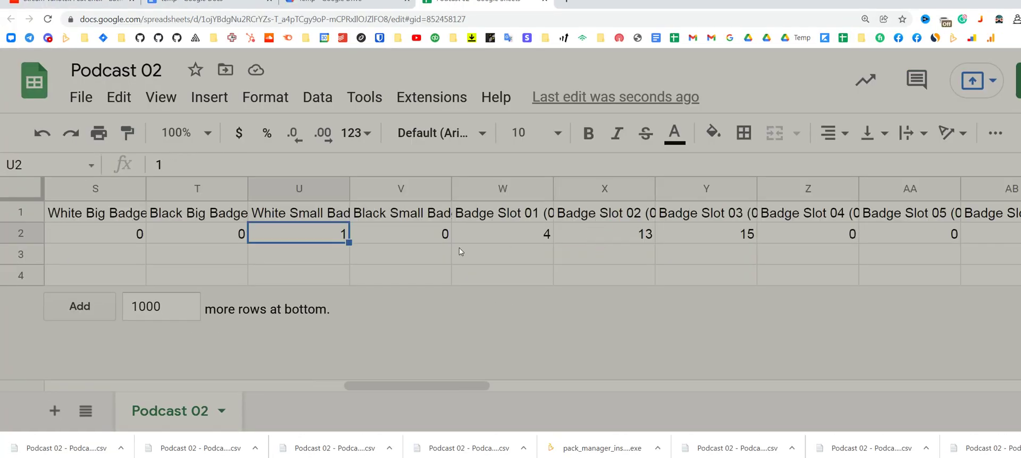
pyautogui.hscroll(3, 461, 252)
pyautogui.hscroll(9, 311, 248)
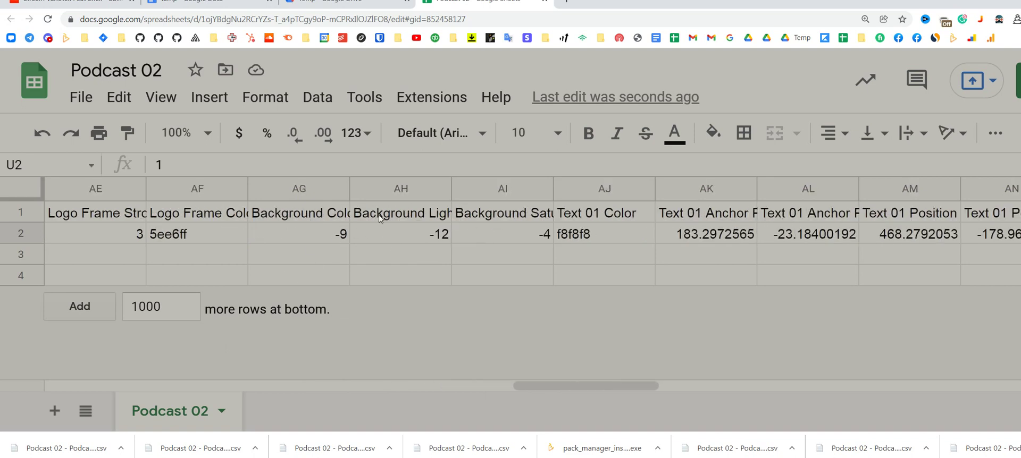
pyautogui.hscroll(20, 371, 249)
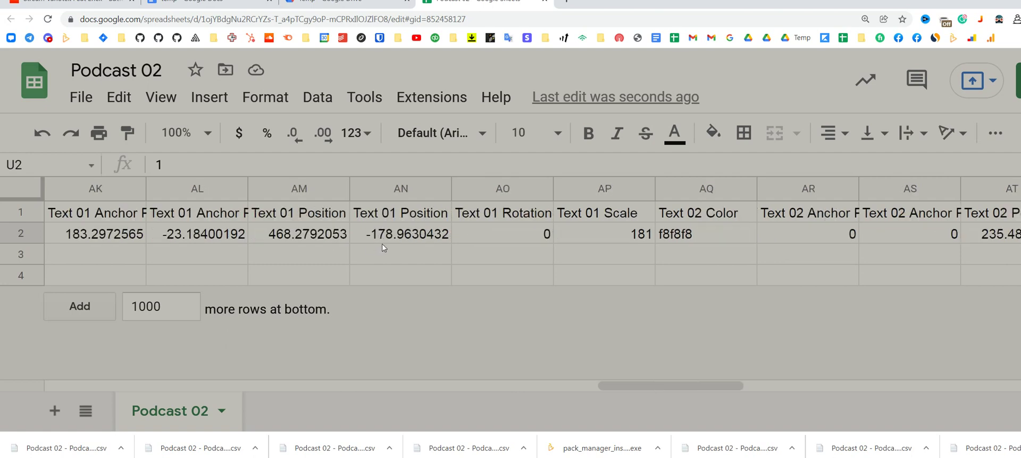
pyautogui.hscroll(6, 323, 229)
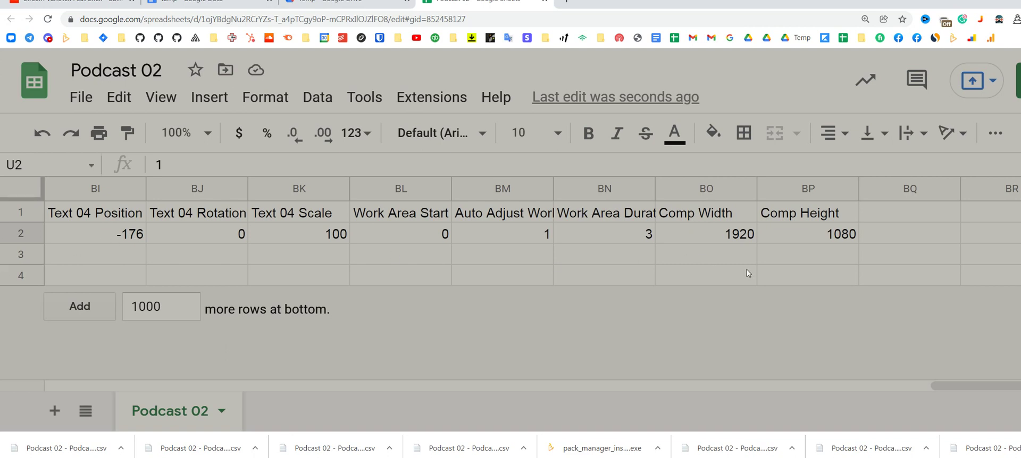
pyautogui.hscroll(-7, 262, 240)
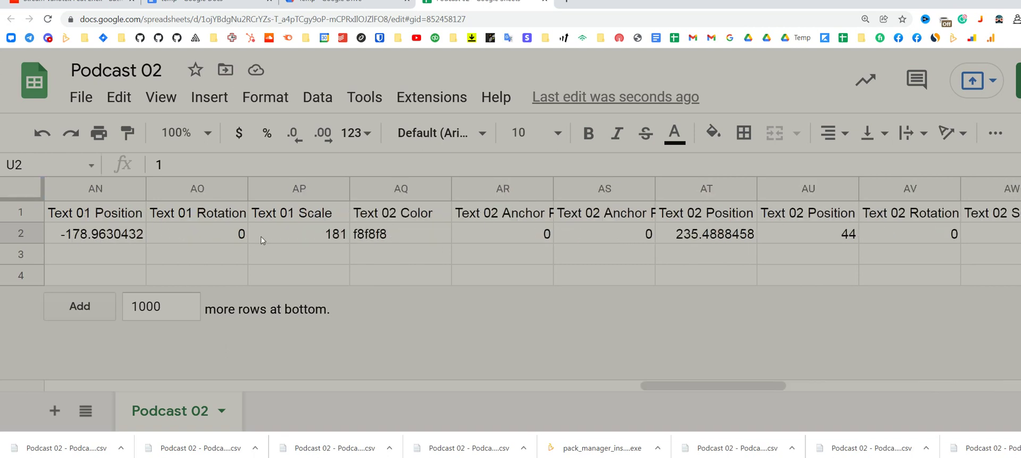
pyautogui.hscroll(5, 261, 241)
pyautogui.hscroll(2, 261, 241)
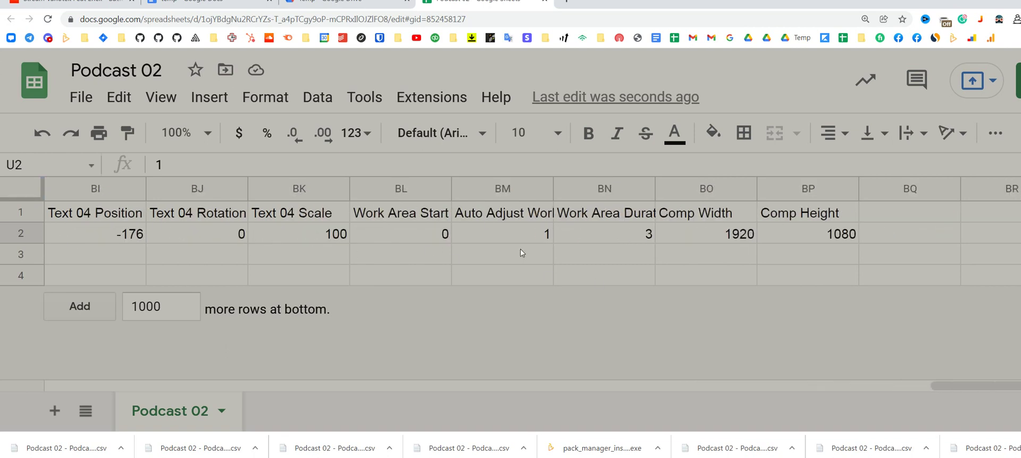
# Enter Comp Width 1080 in BO3 and Comp Height 1920 in BP3, then auto-fit column BM.
pyautogui.click(714, 257)
pyautogui.doubleClick(720, 256)
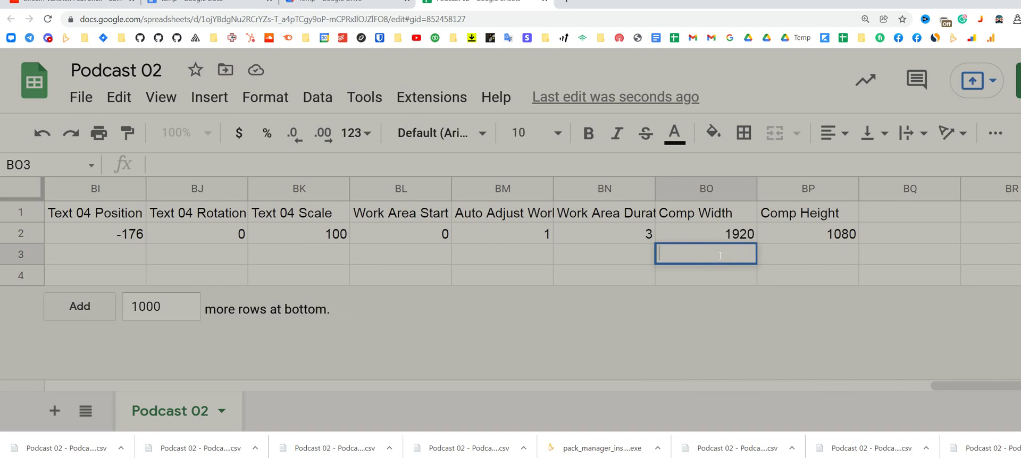
pyautogui.write('1080')
pyautogui.press('Tab')
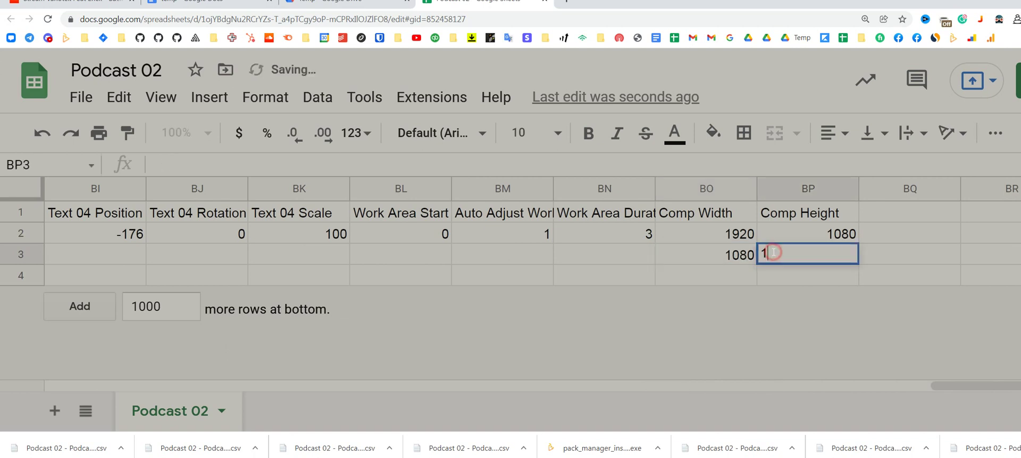
pyautogui.write('1920')
pyautogui.press('Return')
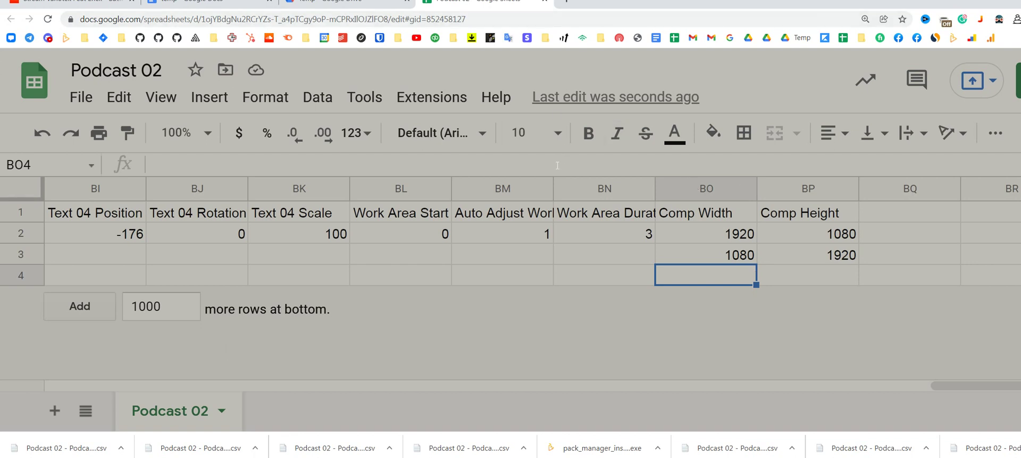
pyautogui.moveTo(554, 188); pyautogui.dragTo(586, 194)
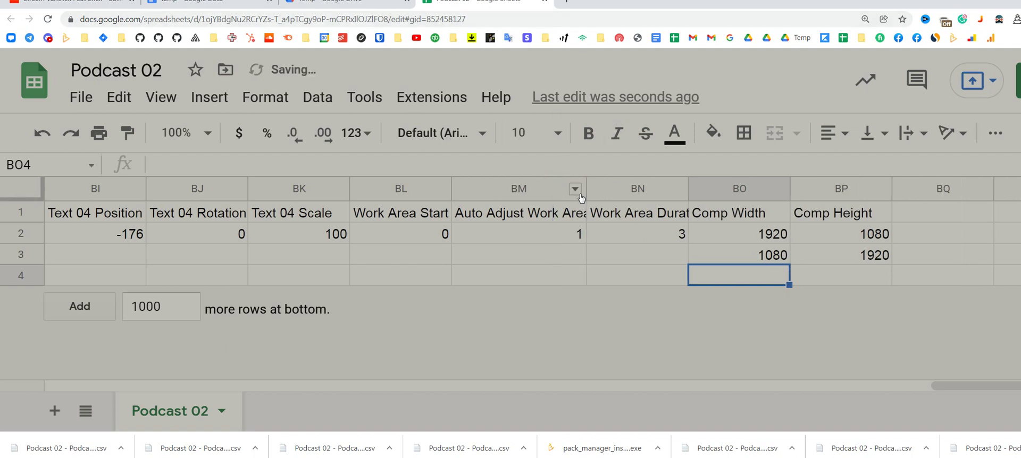
pyautogui.doubleClick(586, 190)
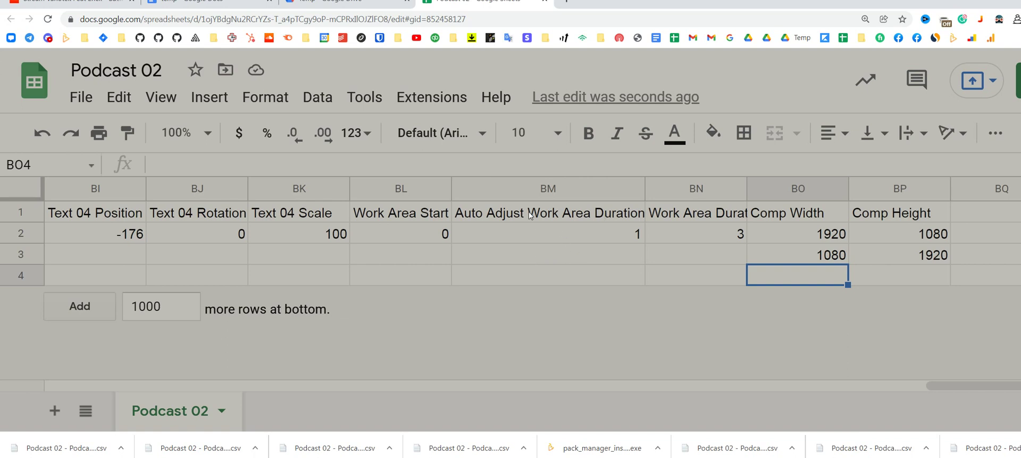
# Enter Auto Adjust 0 in BM3, Work Area Start 30 in BL3, and duration 30 in BN3.
pyautogui.click(568, 262)
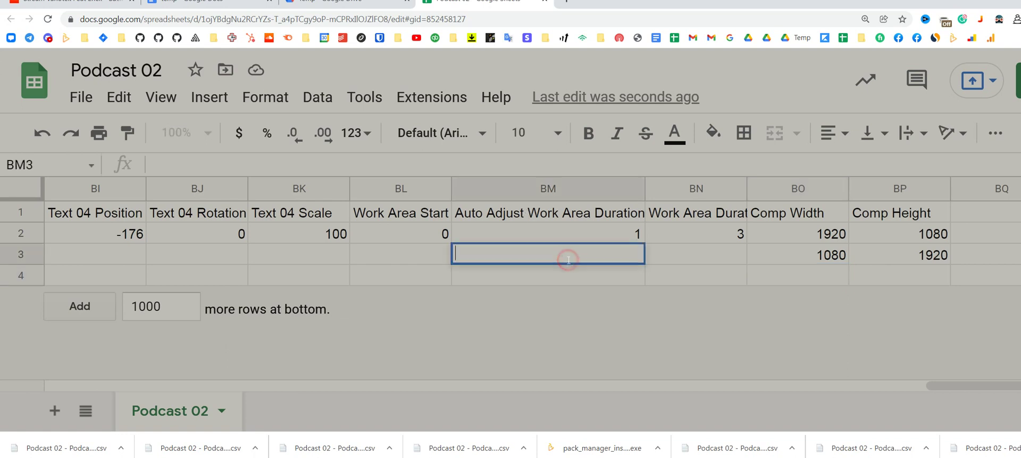
pyautogui.write('0')
pyautogui.press('Return')
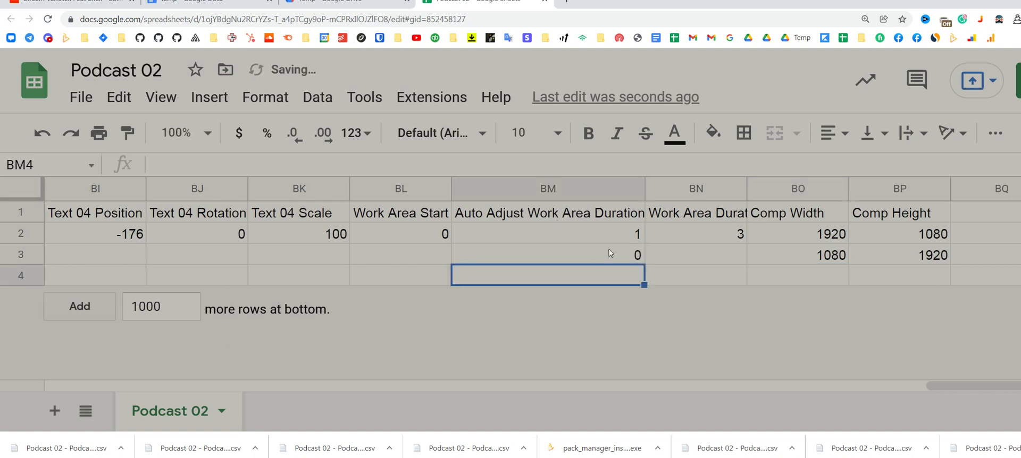
pyautogui.doubleClick(429, 257)
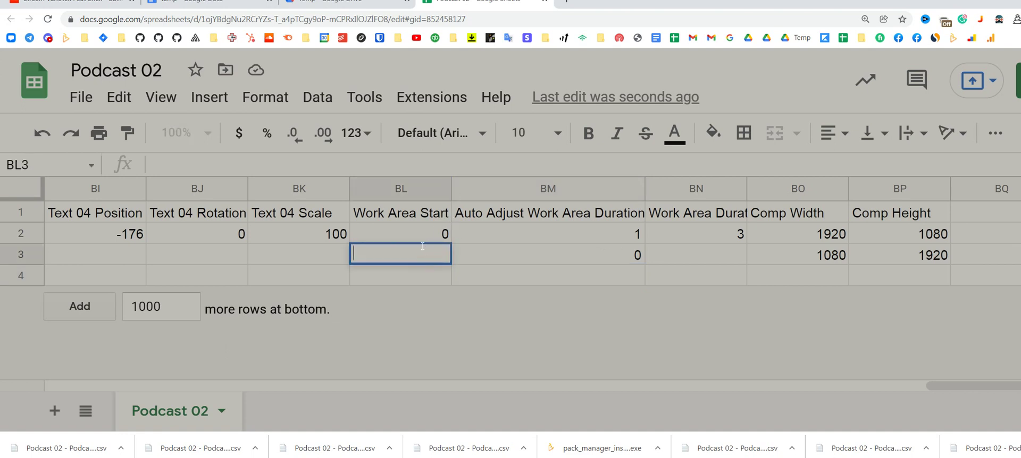
pyautogui.write('30')
pyautogui.press('Return')
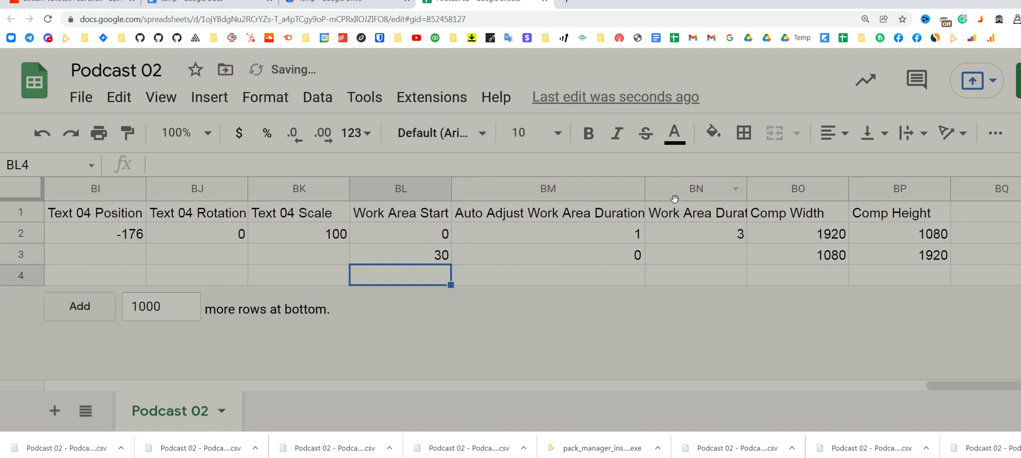
pyautogui.click(672, 259)
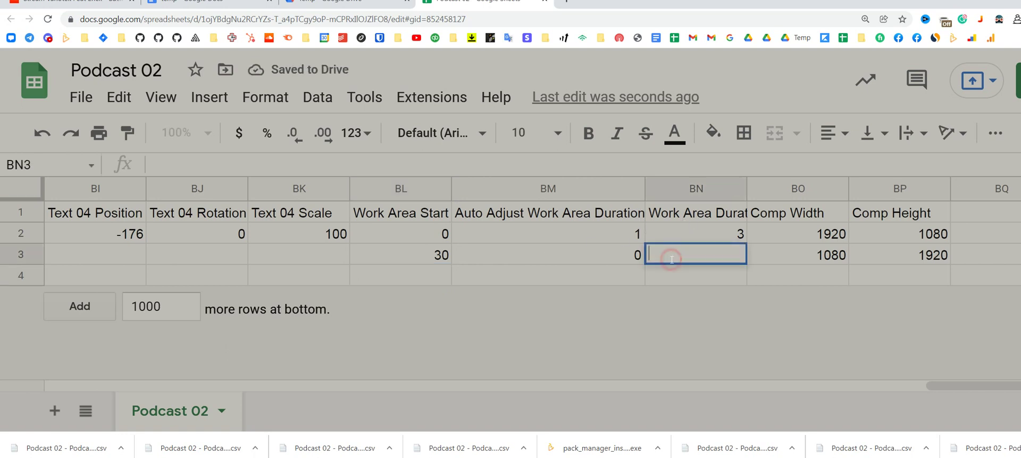
pyautogui.write('30')
pyautogui.press('Return')
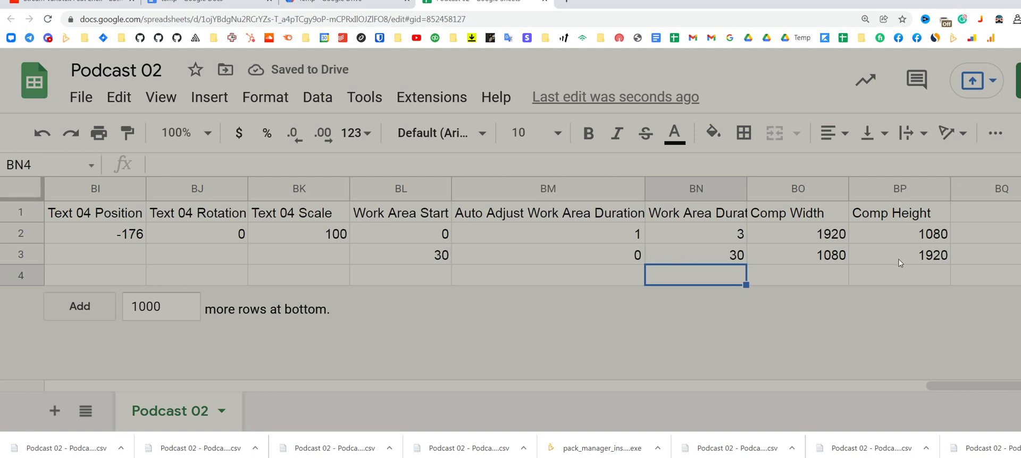
# Review row 3's width, height and auto-adjust values, then scroll back to column A.
pyautogui.moveTo(891, 258); pyautogui.dragTo(798, 256)
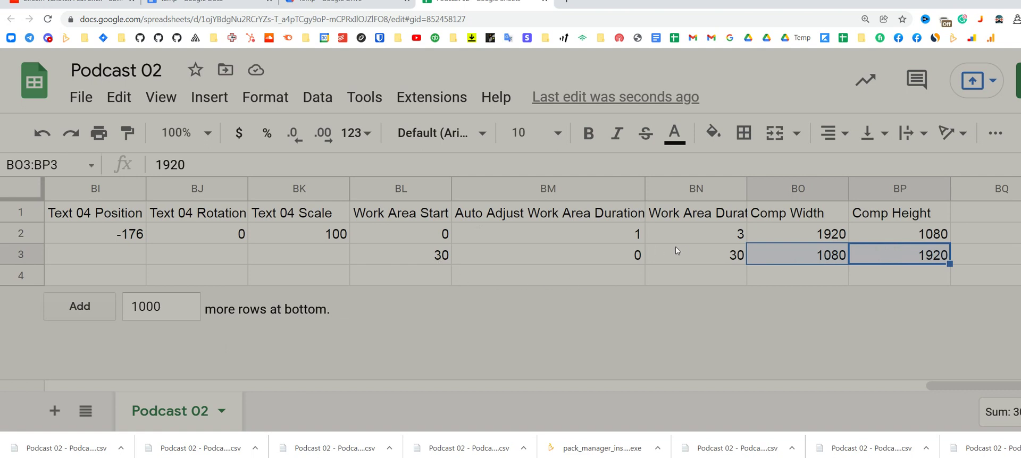
pyautogui.click(599, 260)
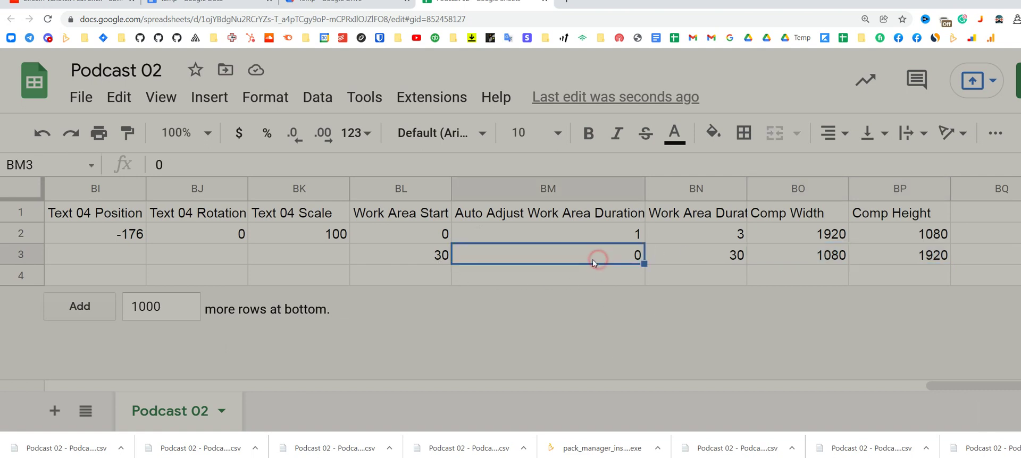
pyautogui.hscroll(-10, 276, 254)
pyautogui.hscroll(-10, 277, 253)
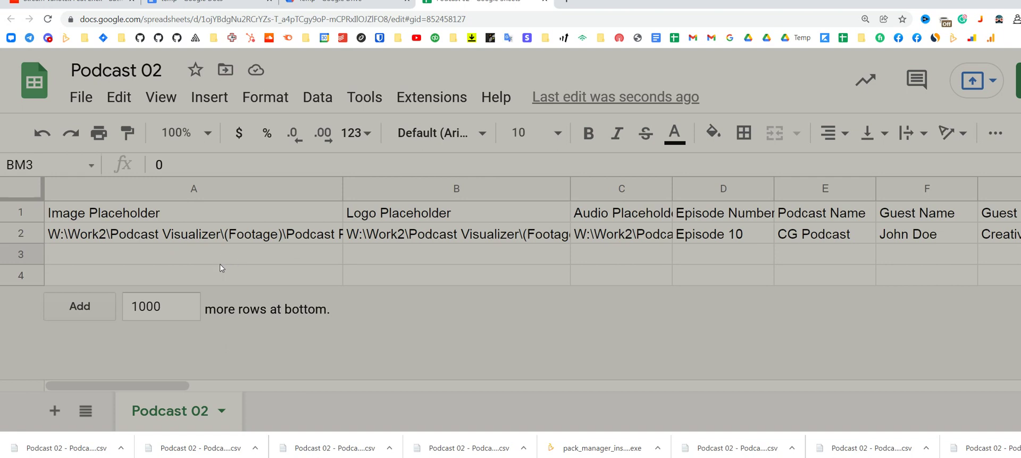
# Export Podcast 02 through File > Download > Comma Separated Values (.csv).
pyautogui.click(87, 100)
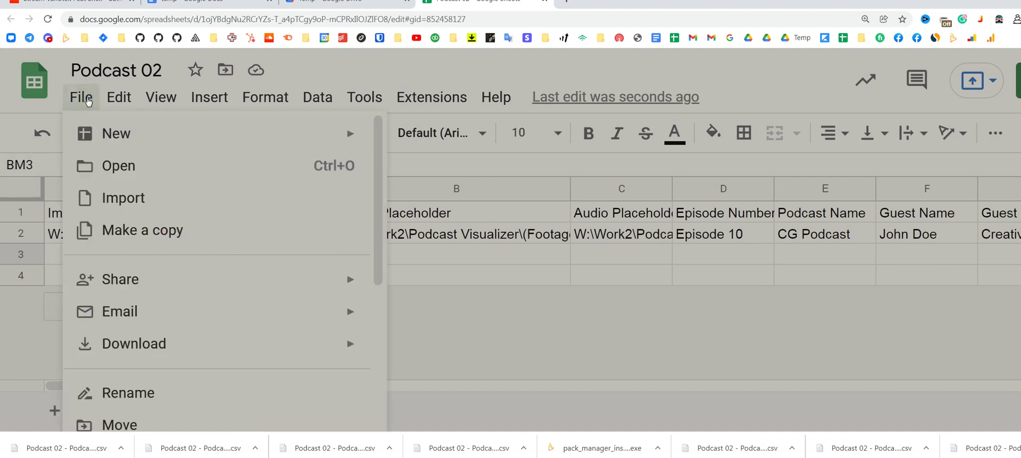
pyautogui.moveTo(139, 340)
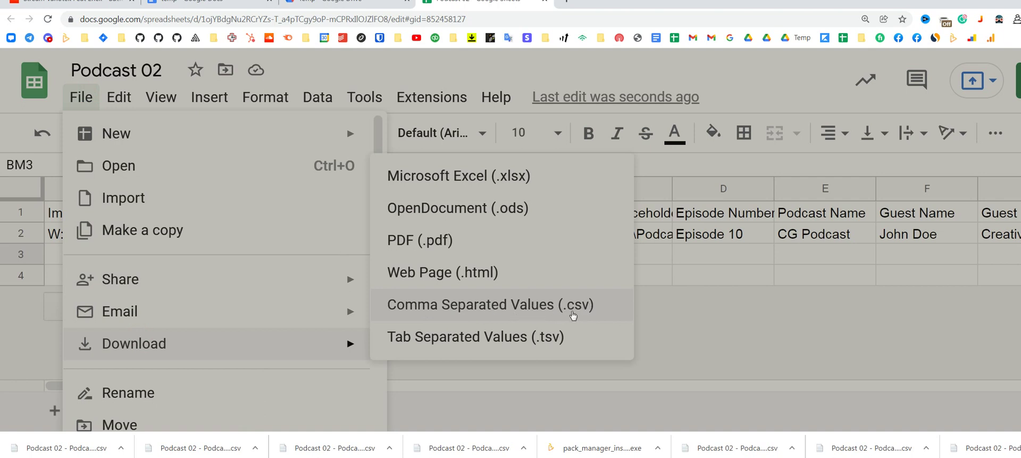
pyautogui.moveTo(301, 329)
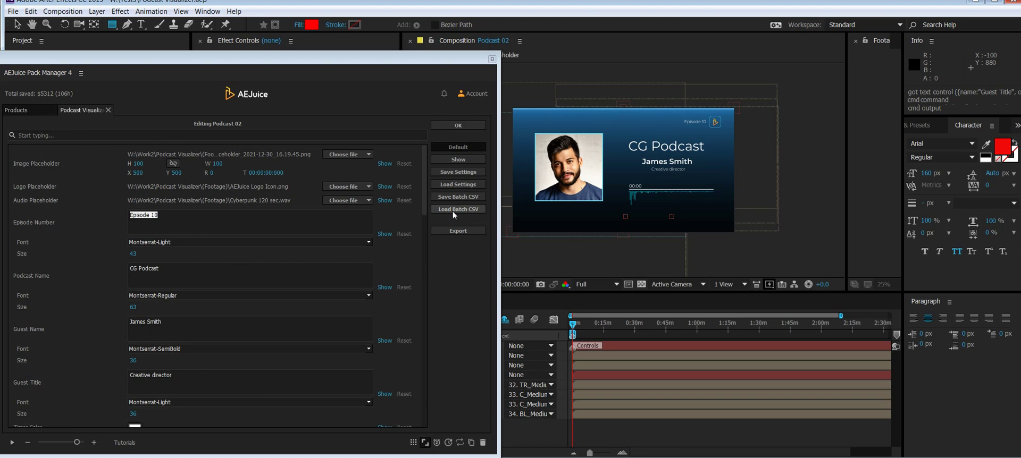
# Load the downloaded Podcast 02 CSV from Test3 via Load Batch CSV and confirm with OK.
pyautogui.moveTo(428, 65); pyautogui.dragTo(631, 69)
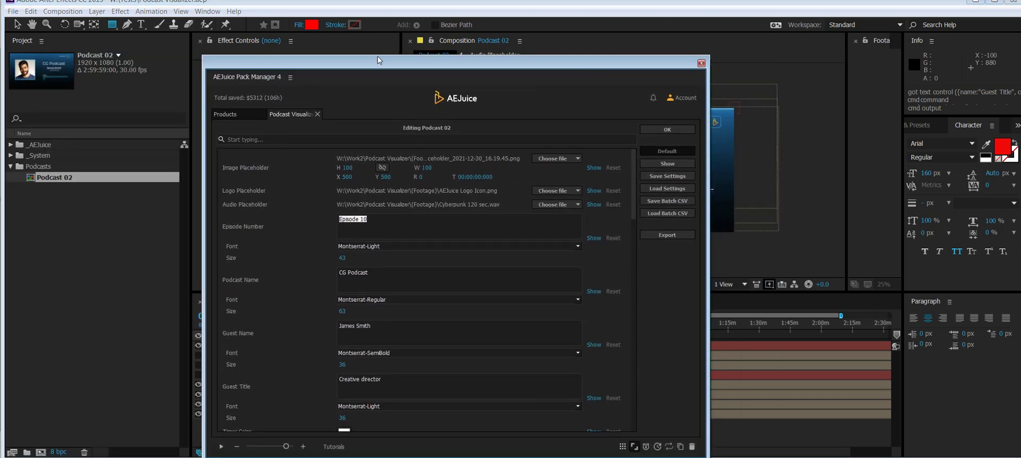
pyautogui.moveTo(378, 60); pyautogui.dragTo(180, 49)
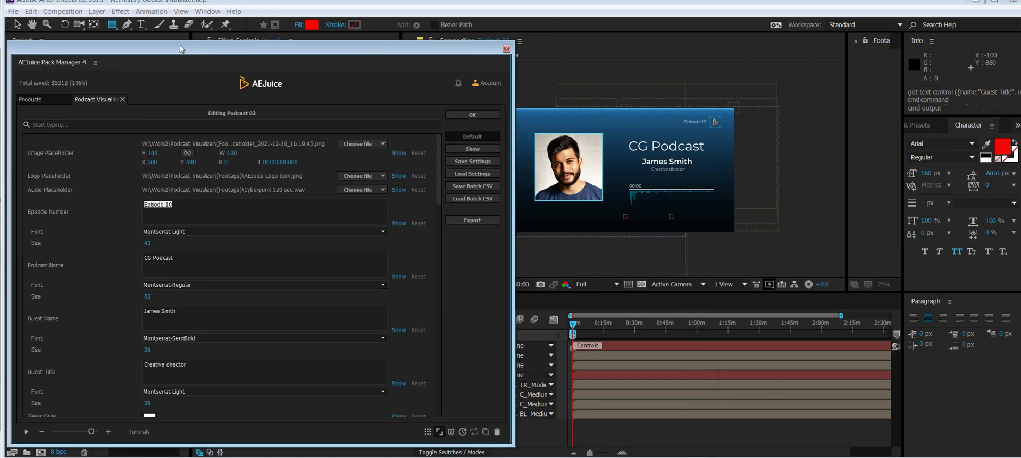
pyautogui.click(477, 201)
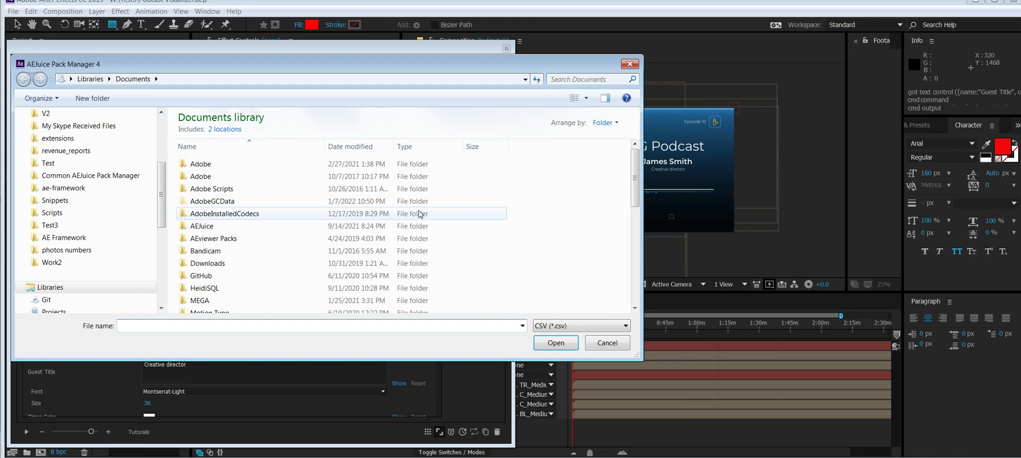
pyautogui.click(85, 225)
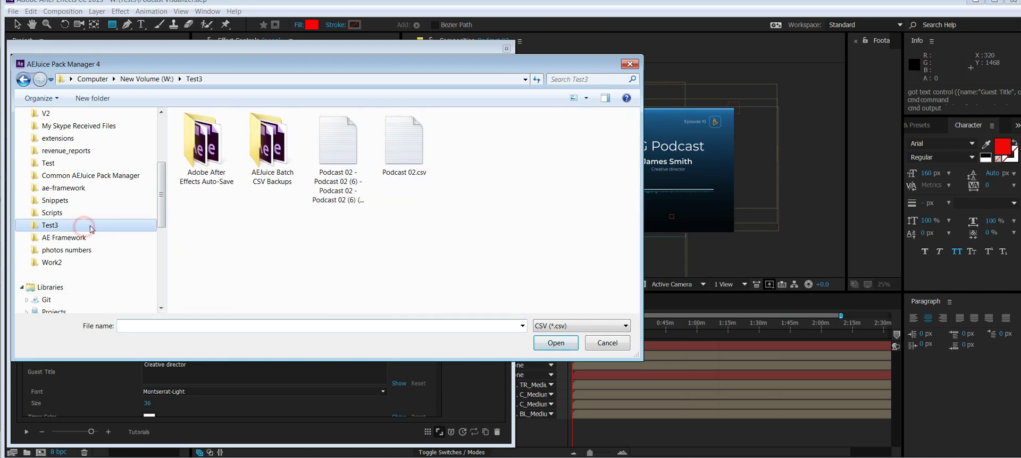
pyautogui.click(338, 159)
pyautogui.click(553, 345)
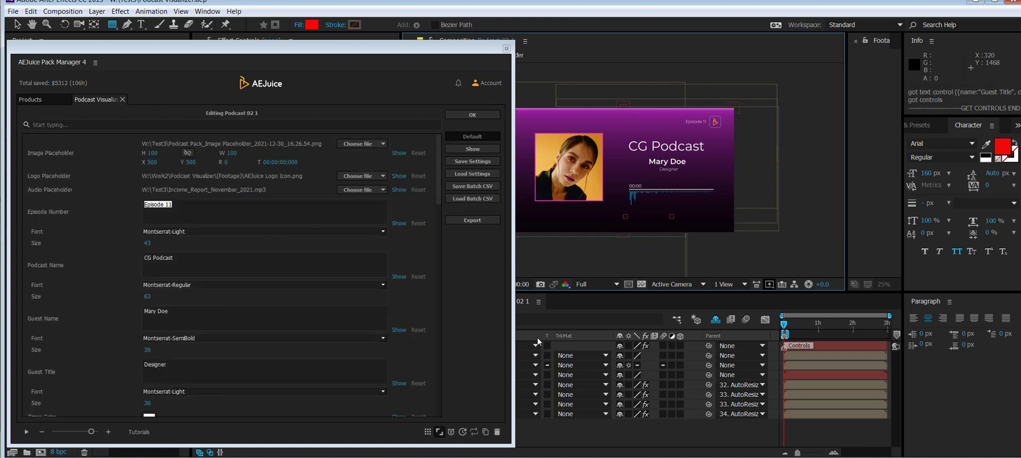
pyautogui.click(463, 115)
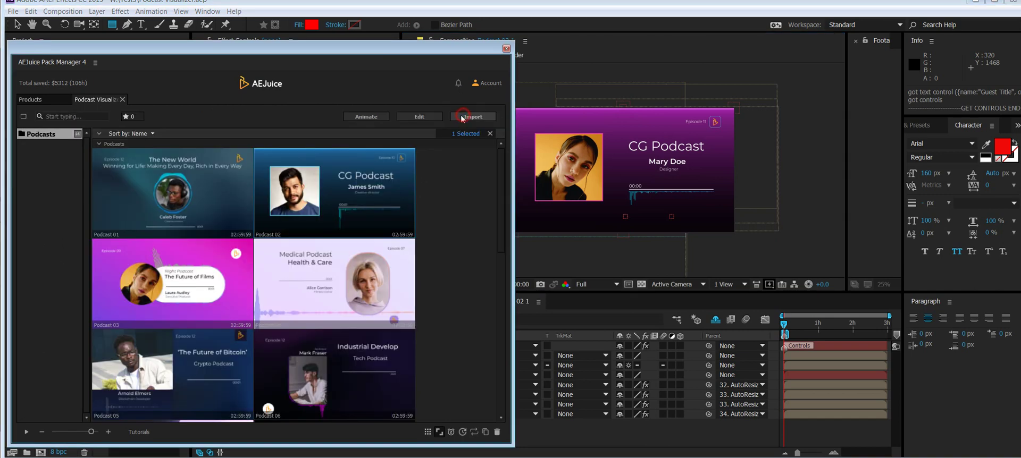
# Import the Podcast 02 batch and select Podcast 02 1 in the _AEJuice Batch folder.
pyautogui.click(463, 116)
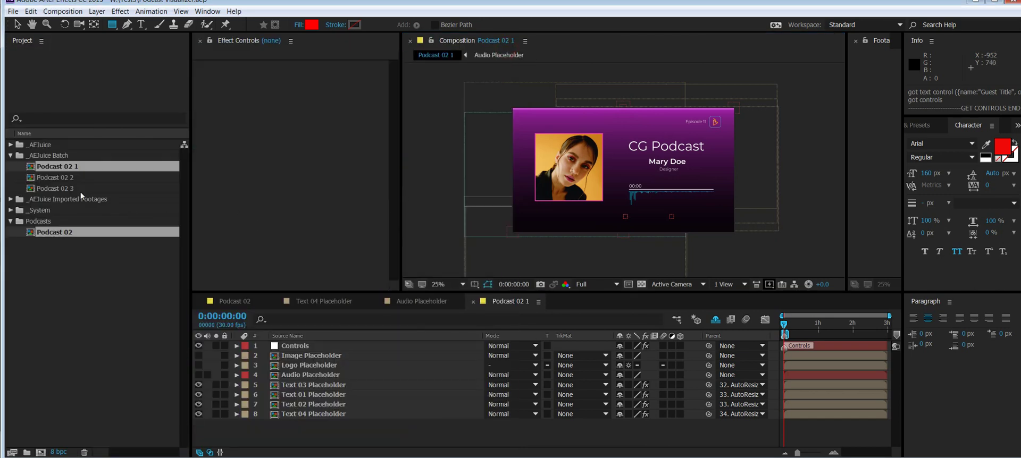
pyautogui.moveTo(21, 163); pyautogui.dragTo(68, 194)
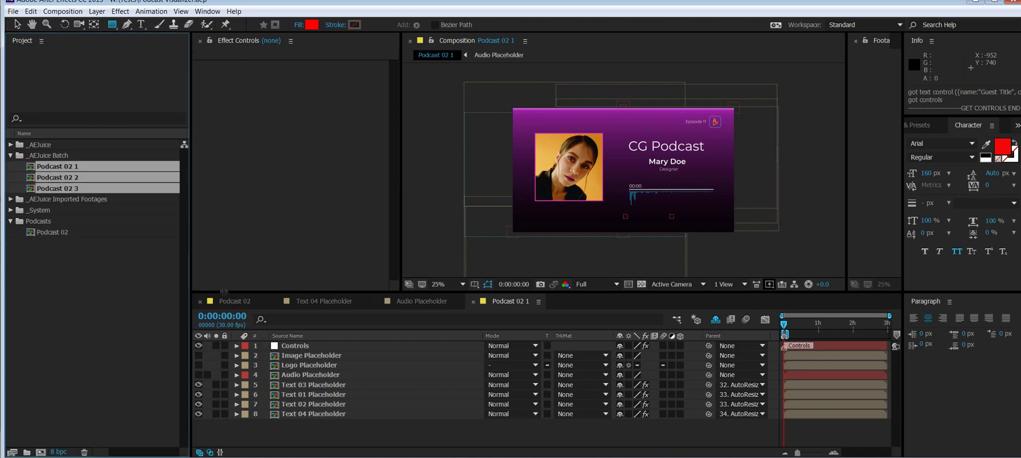
pyautogui.click(80, 158)
pyautogui.click(80, 167)
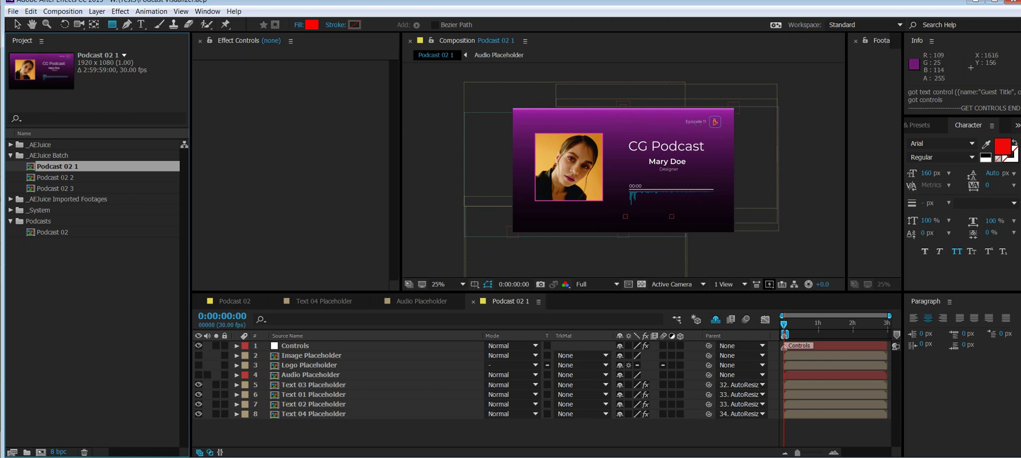
# Check the mp3 in the Audio Placeholder pre-comps of the original Podcast 02.
pyautogui.doubleClick(300, 377)
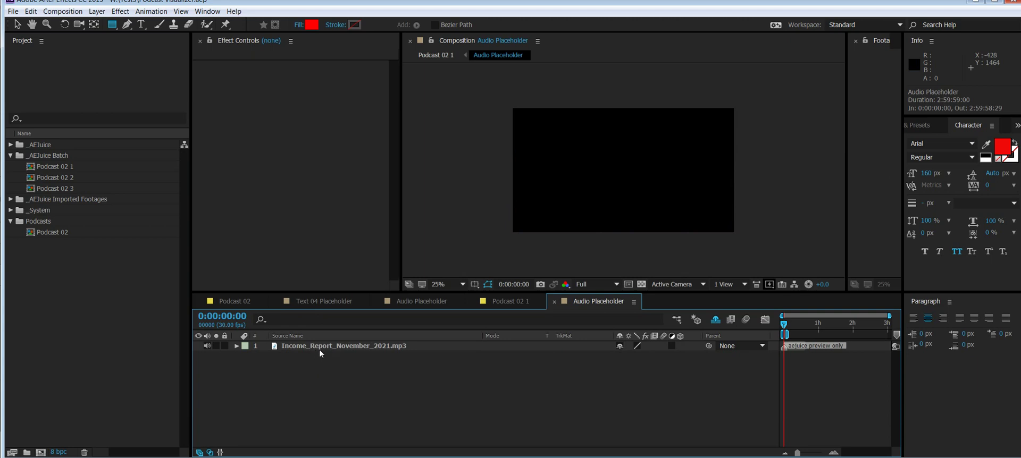
pyautogui.doubleClick(64, 233)
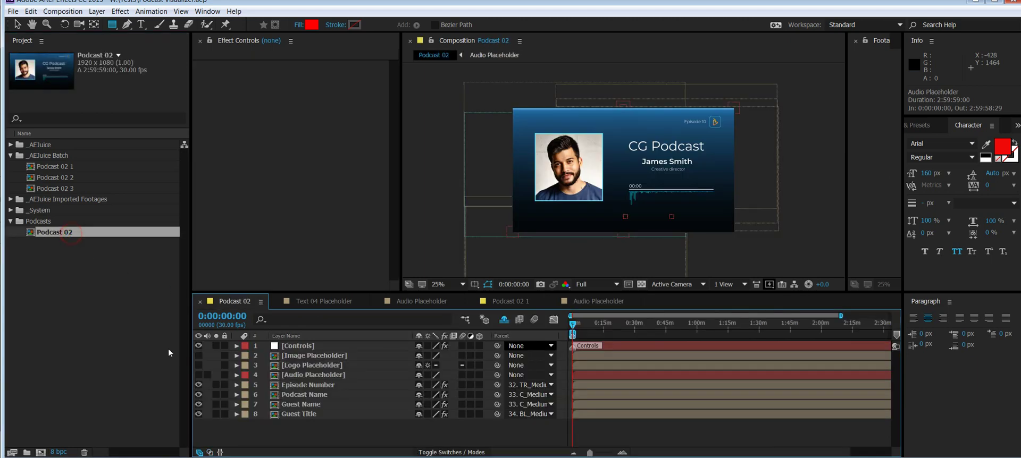
pyautogui.doubleClick(300, 374)
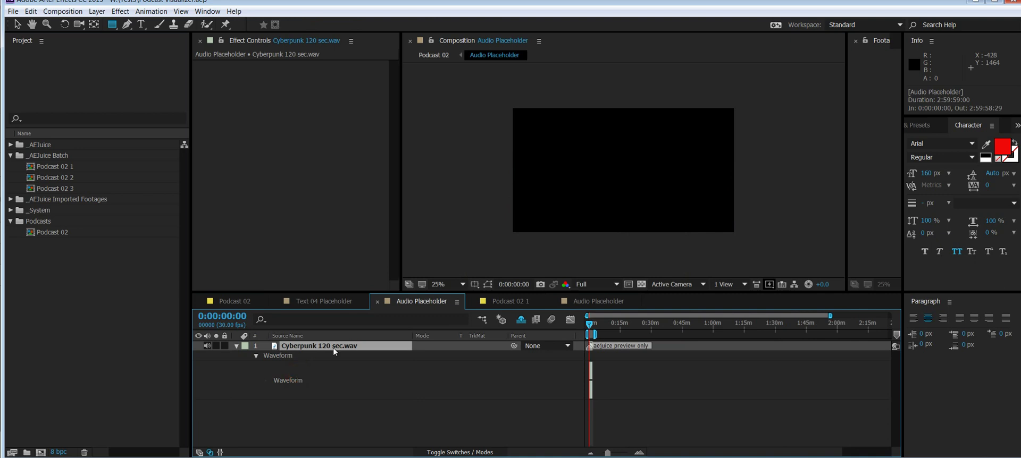
# Open Podcast 02 1, Podcast 02 2 and the vertical Podcast 02 3 in turn.
pyautogui.doubleClick(63, 167)
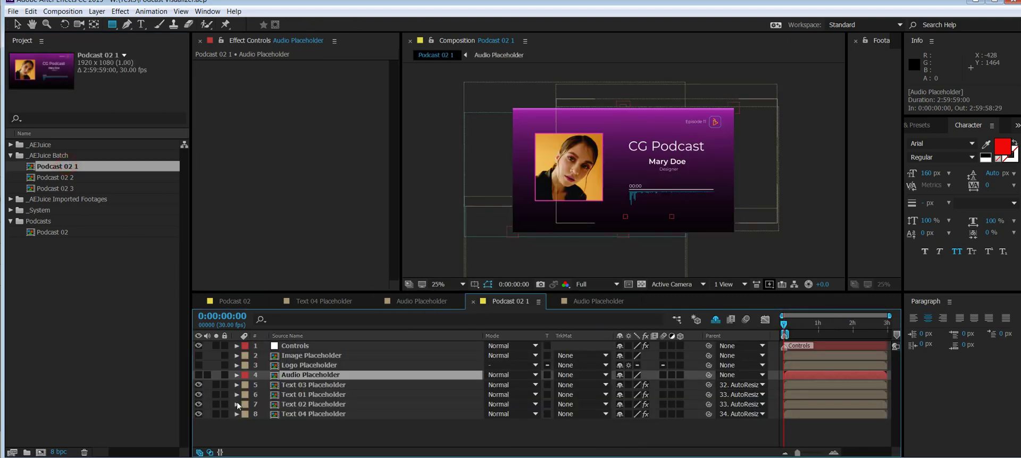
pyautogui.doubleClick(71, 181)
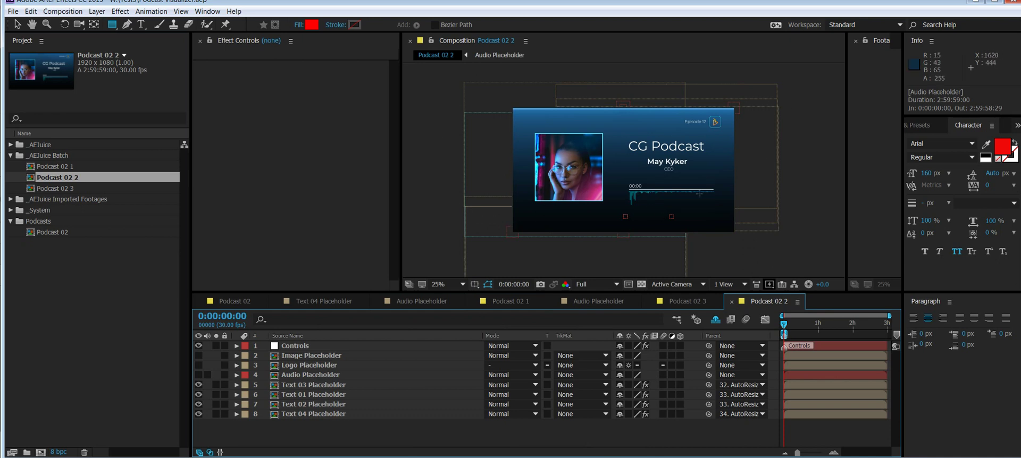
pyautogui.doubleClick(79, 189)
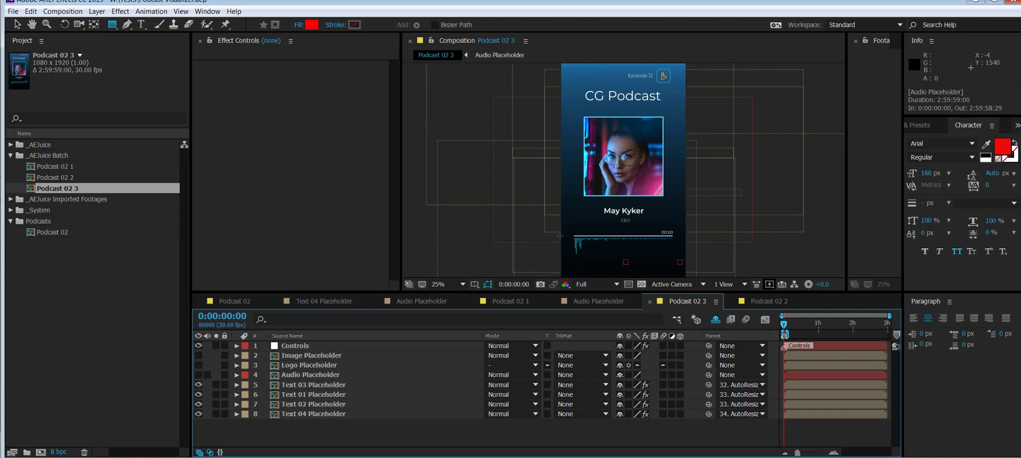
# Zoom the Podcast 02 3 timeline in and out, then switch to the Google Sheets batch spreadsheet.
pyautogui.scroll(3, 780, 341)
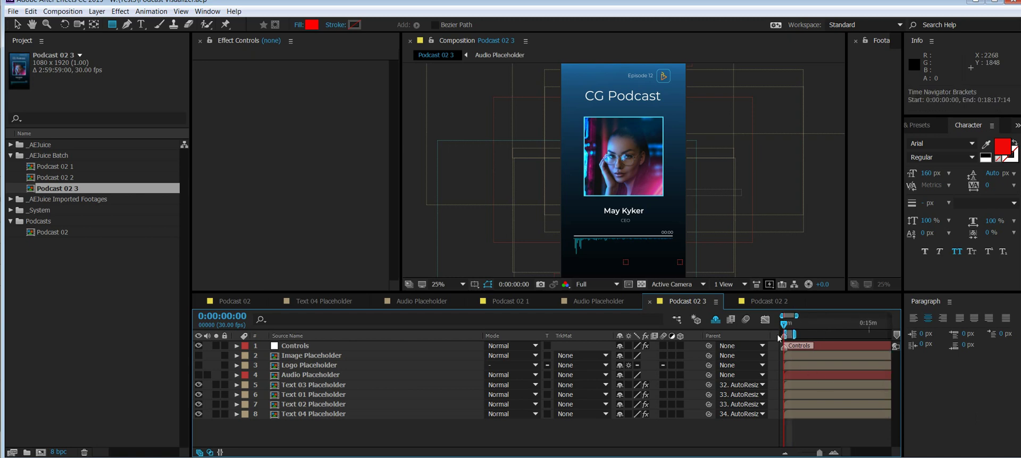
pyautogui.scroll(3, 792, 336)
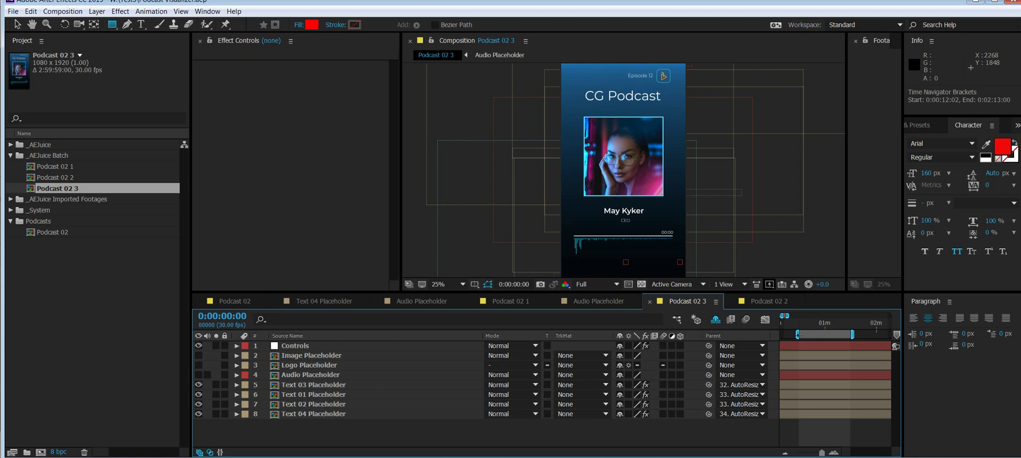
pyautogui.scroll(-3, 817, 332)
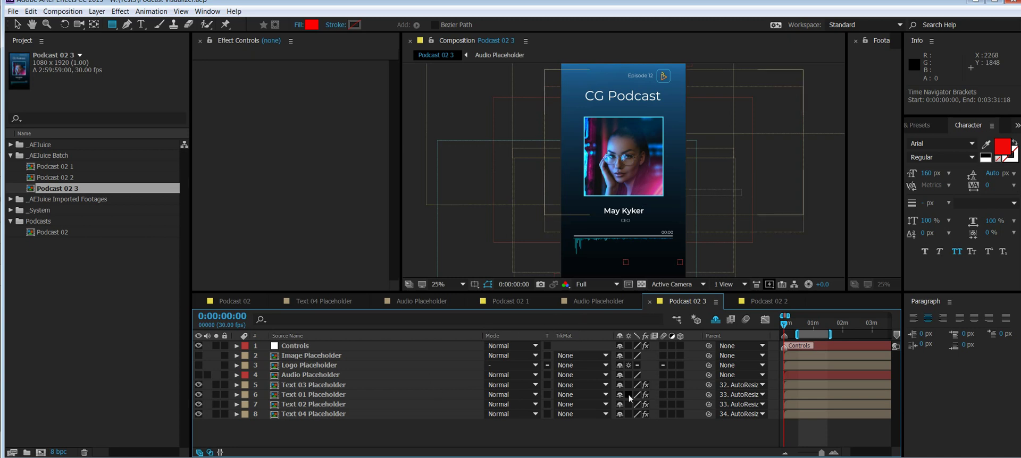
pyautogui.hotkey('alt', 'Tab')
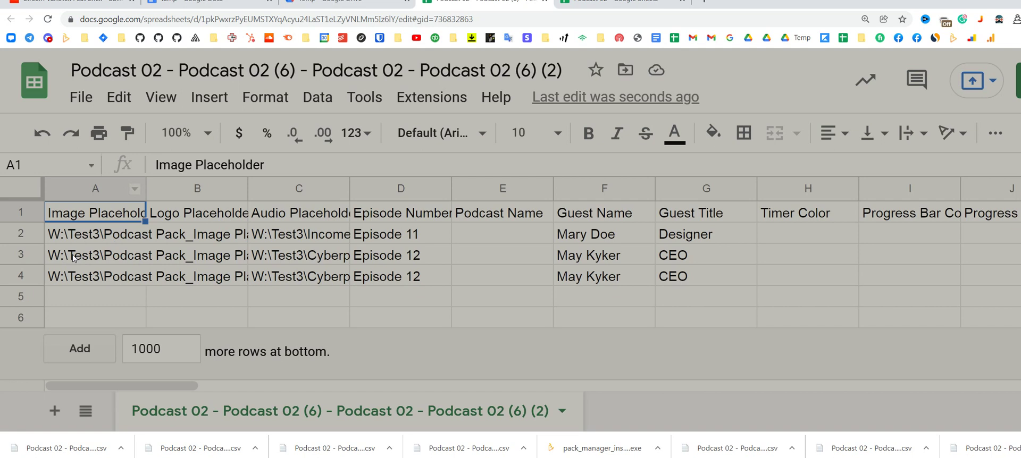
pyautogui.click(32, 212)
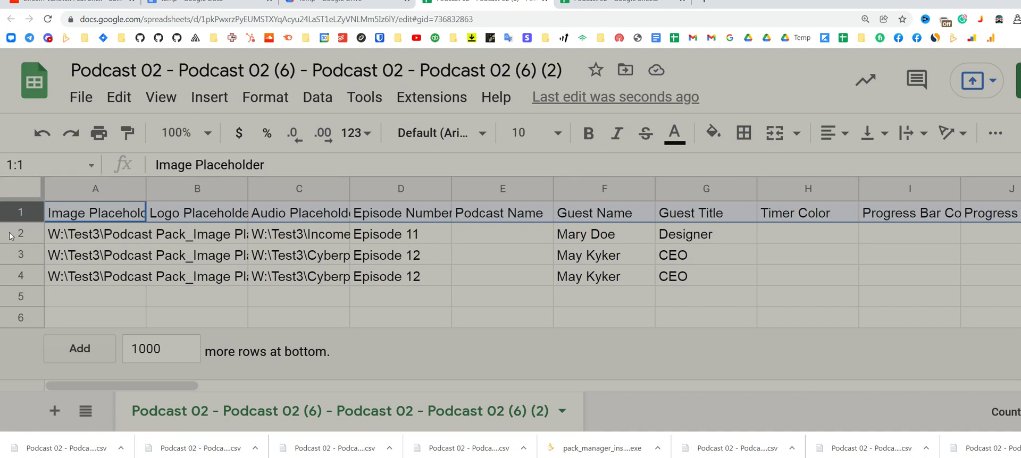
pyautogui.click(27, 233)
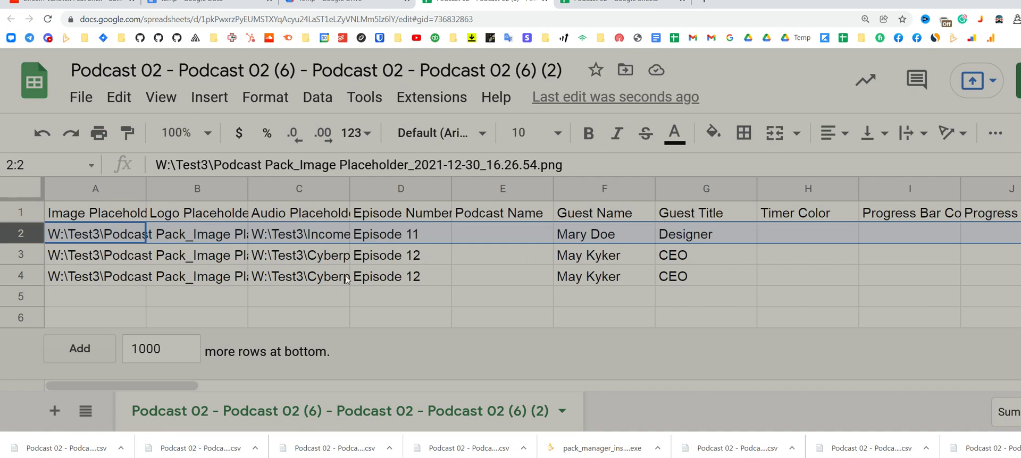
pyautogui.click(329, 278)
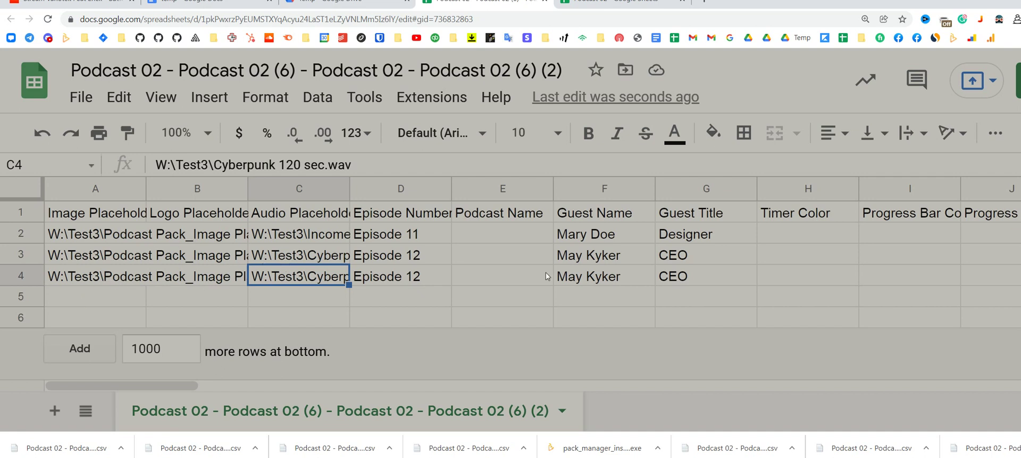
# Review row 4's trim values: work area start 30, duration 60, auto adjust 0.
pyautogui.click(562, 262)
pyautogui.hscroll(10, 562, 266)
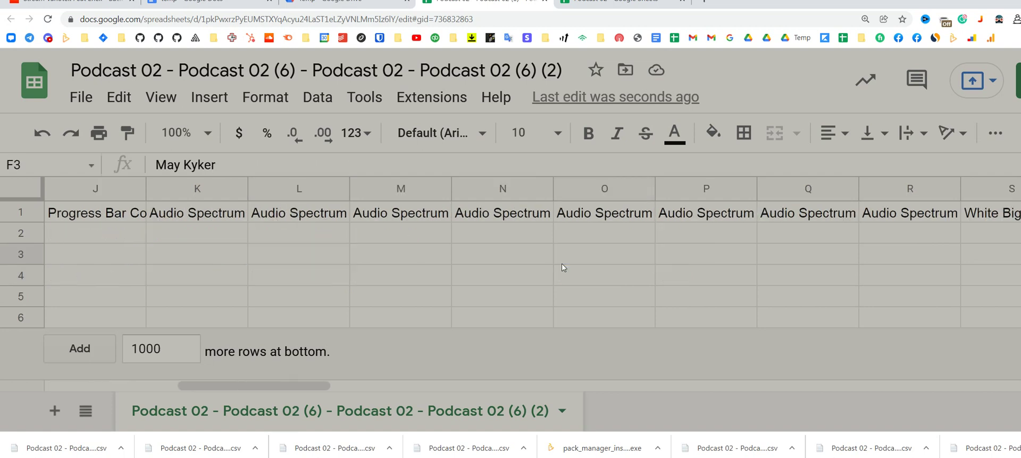
pyautogui.hscroll(20, 563, 267)
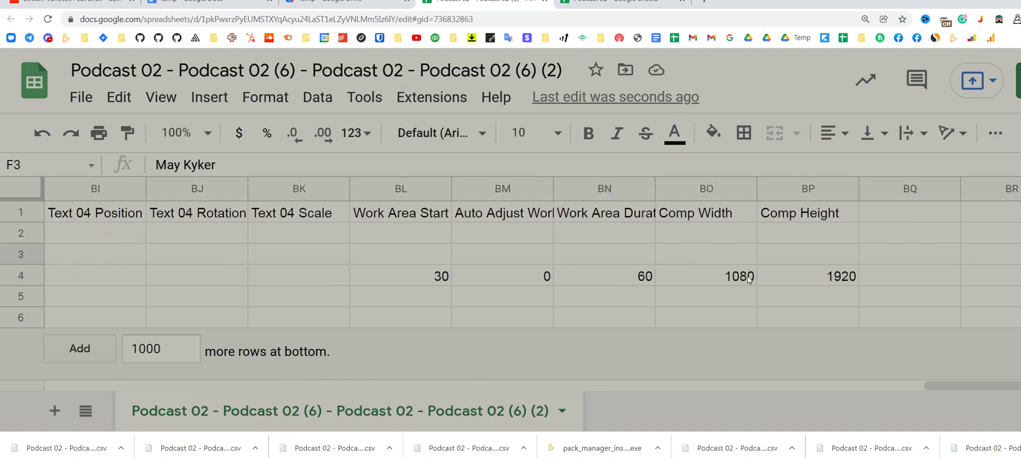
pyautogui.click(633, 279)
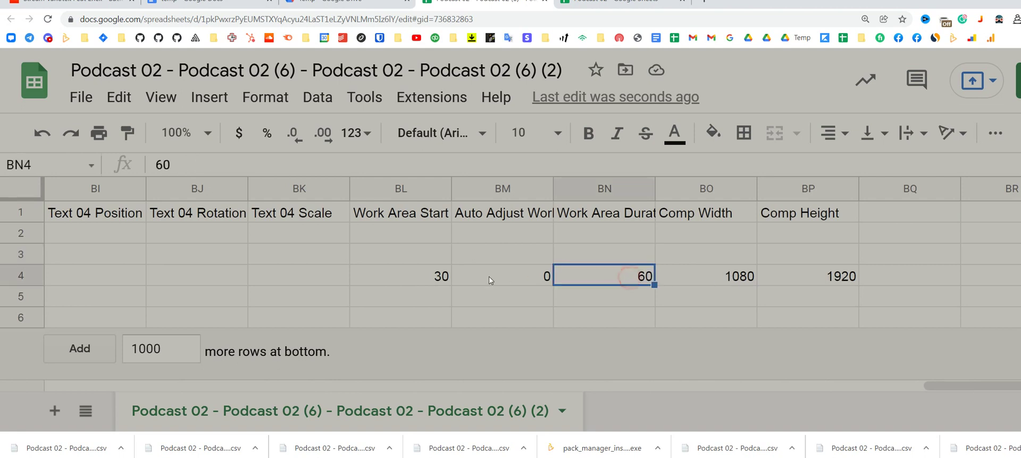
pyautogui.click(442, 279)
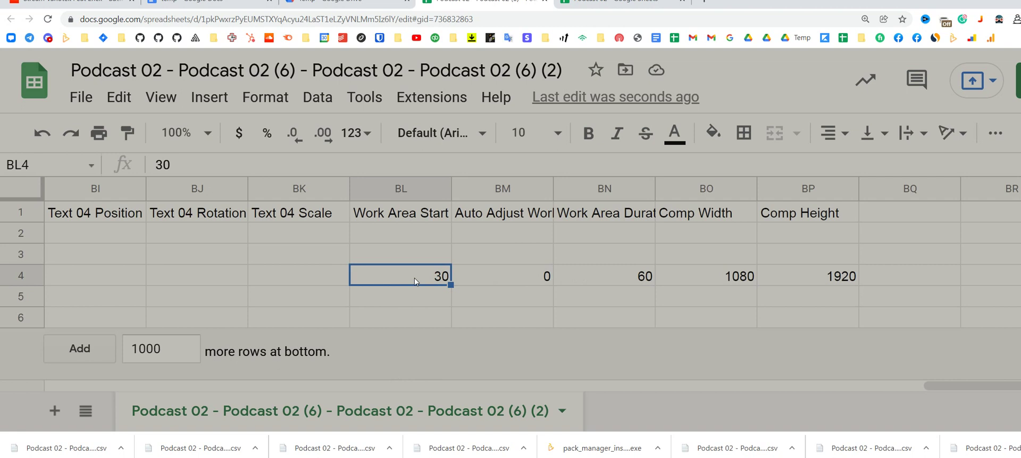
pyautogui.moveTo(415, 276); pyautogui.dragTo(580, 278)
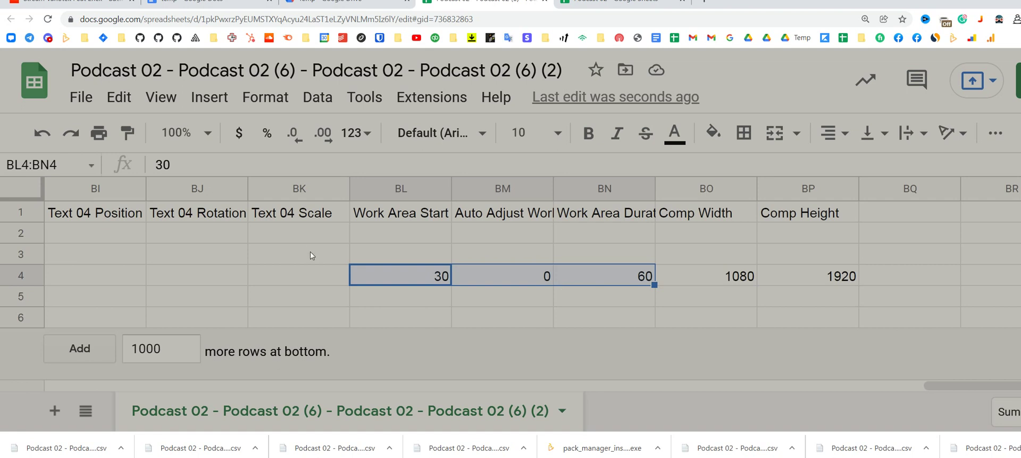
pyautogui.click(520, 278)
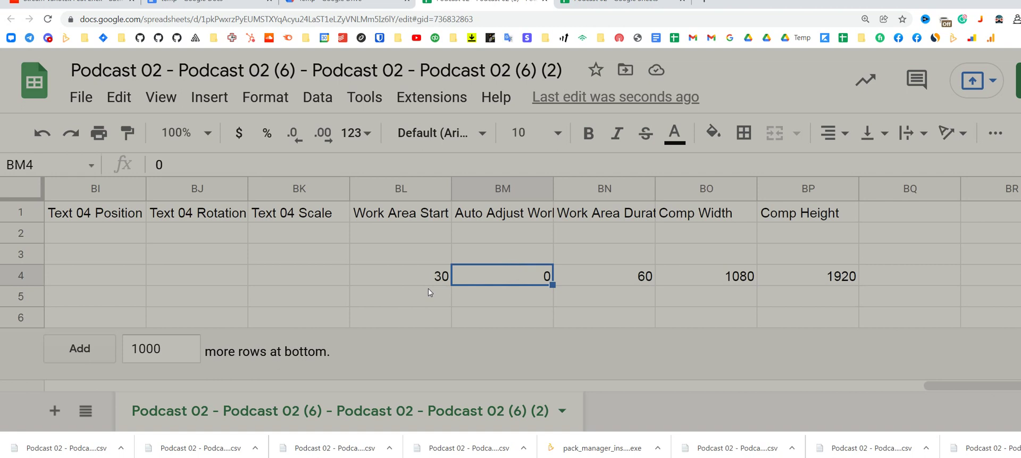
pyautogui.click(404, 275)
pyautogui.press('Home')
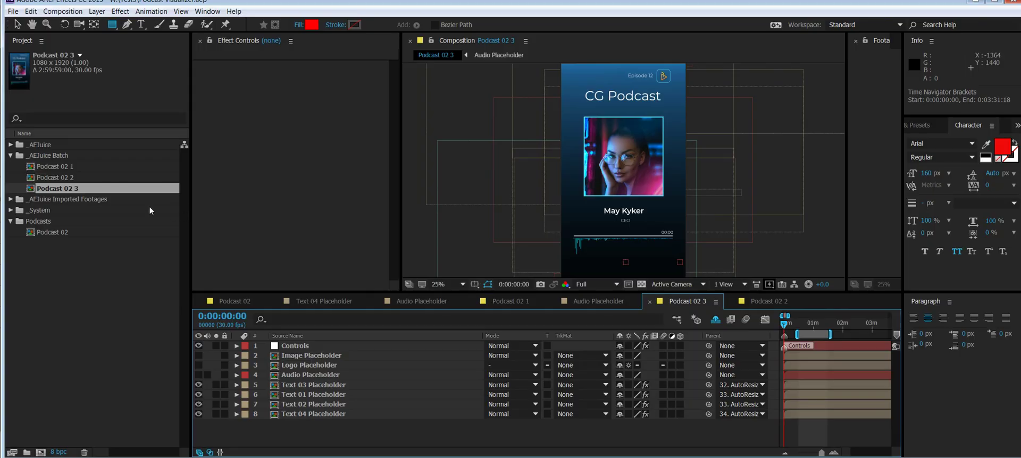
# Play the first seconds of Podcast 02 2, then marquee-select the three batch compositions.
pyautogui.doubleClick(82, 177)
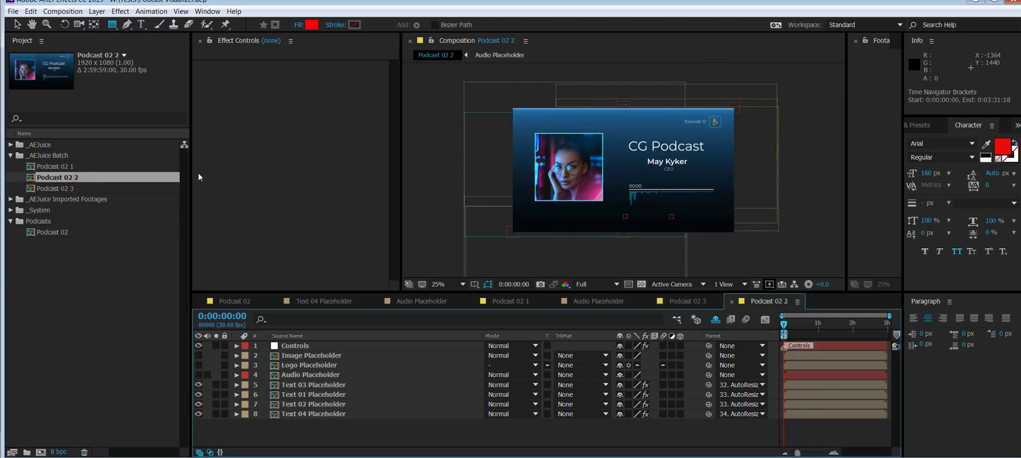
pyautogui.scroll(3, 786, 344)
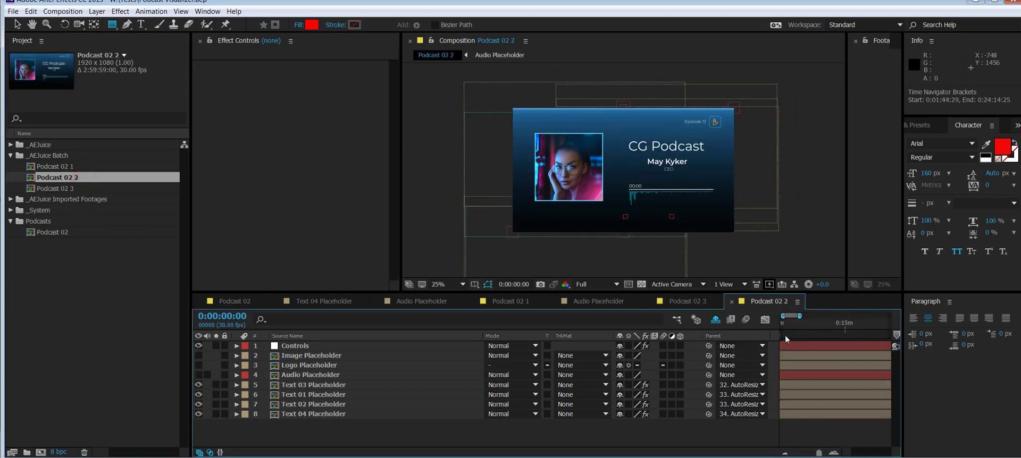
pyautogui.scroll(8, 792, 335)
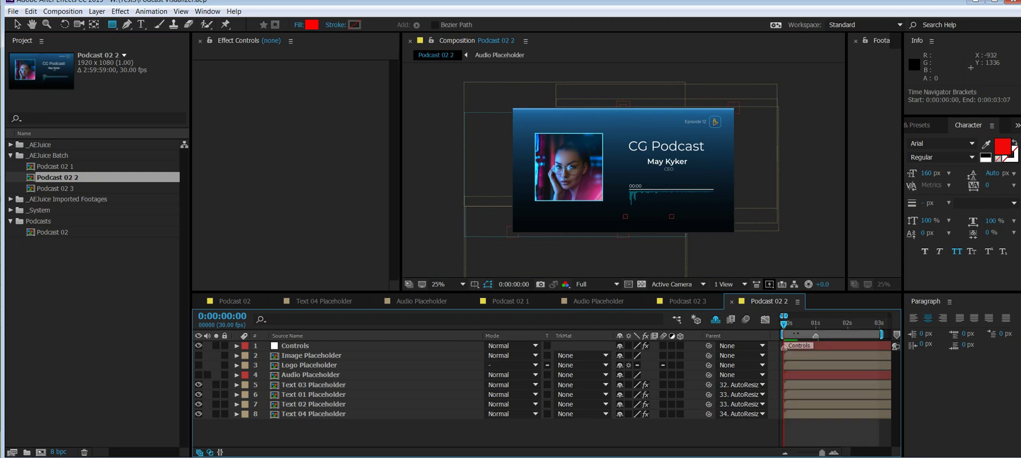
pyautogui.click(801, 324)
pyautogui.moveTo(801, 325); pyautogui.dragTo(805, 324)
pyautogui.press('space')
pyautogui.press('space')
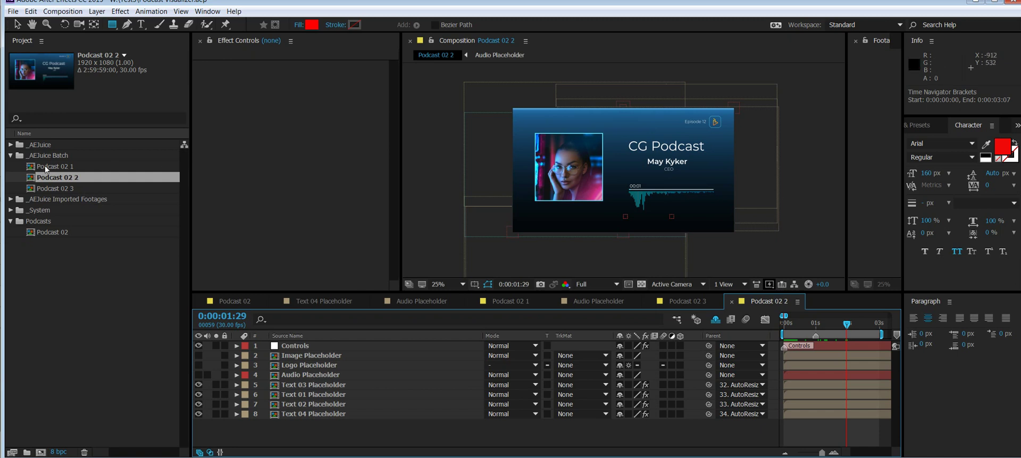
pyautogui.moveTo(20, 170); pyautogui.dragTo(97, 196)
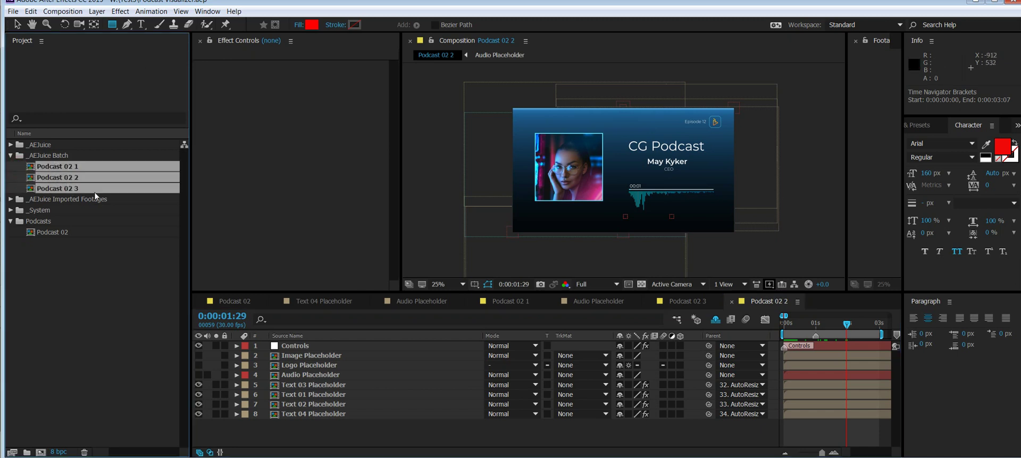
# Launch AEJuice Pack Manager 4 from the Window menu and edit the Podcast Visualizer batch comps.
pyautogui.click(208, 11)
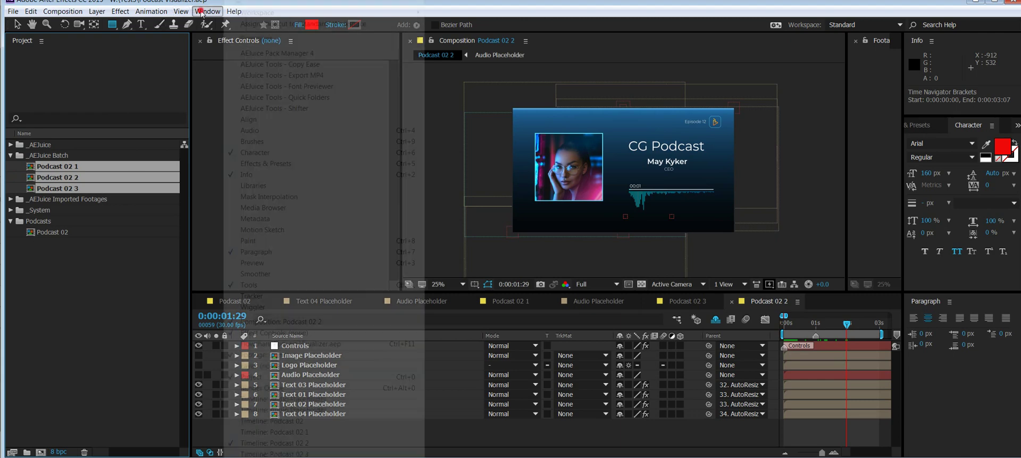
pyautogui.click(274, 54)
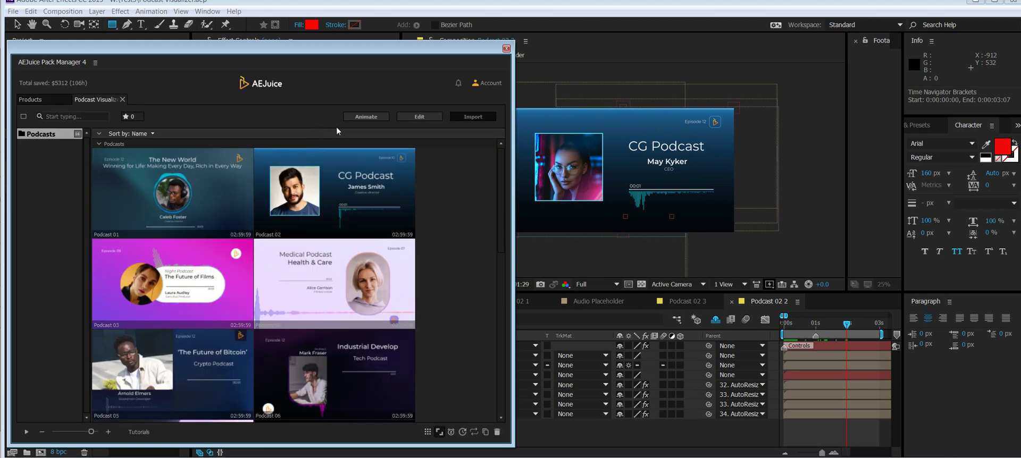
pyautogui.click(420, 117)
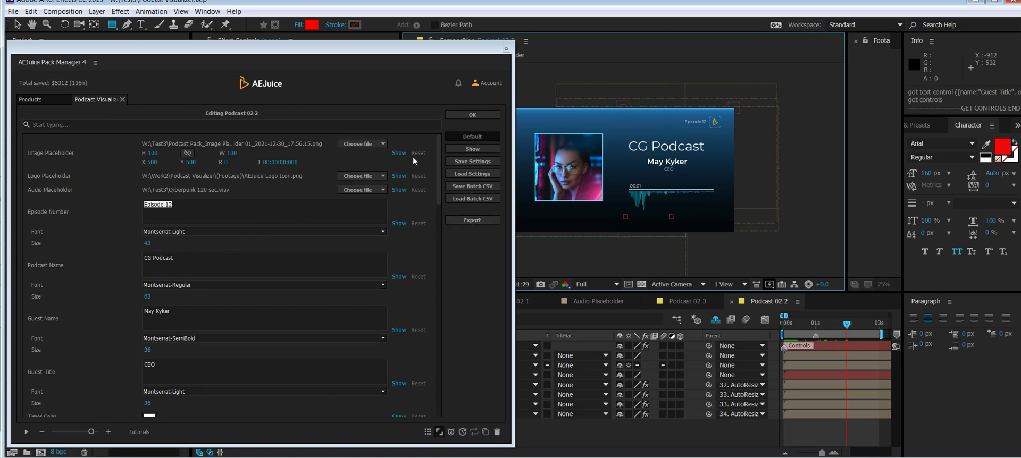
# Close the AEJuice Pack Manager 4 window.
pyautogui.click(506, 48)
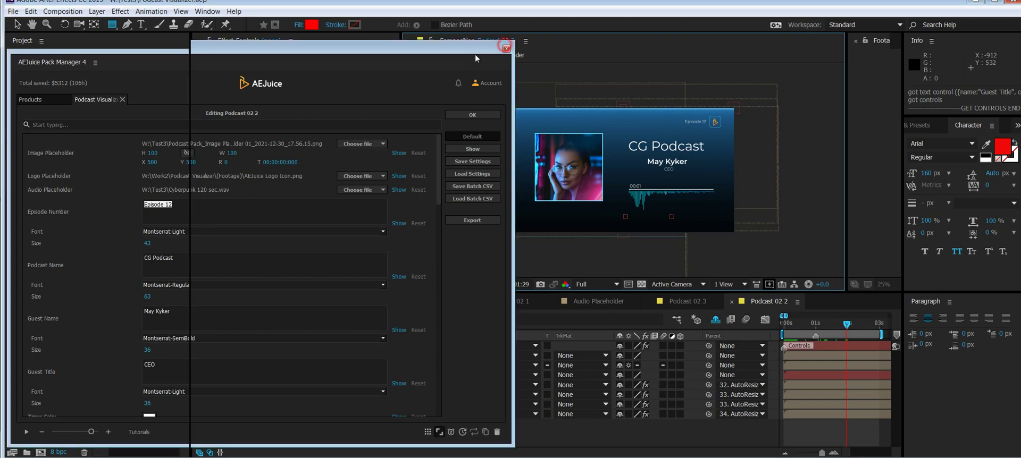